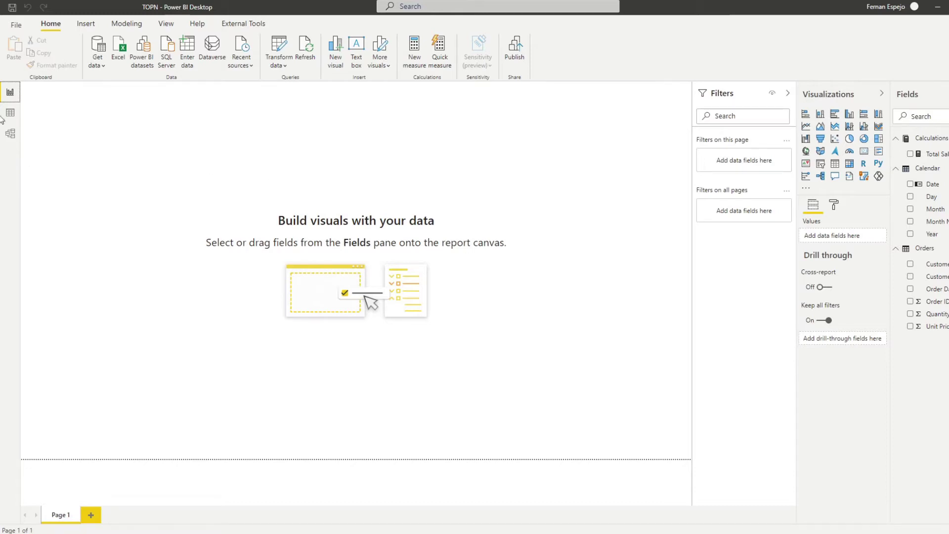
Step: Inspect the model diagram, then view the Orders table's rows in Data view
left_click(10, 136)
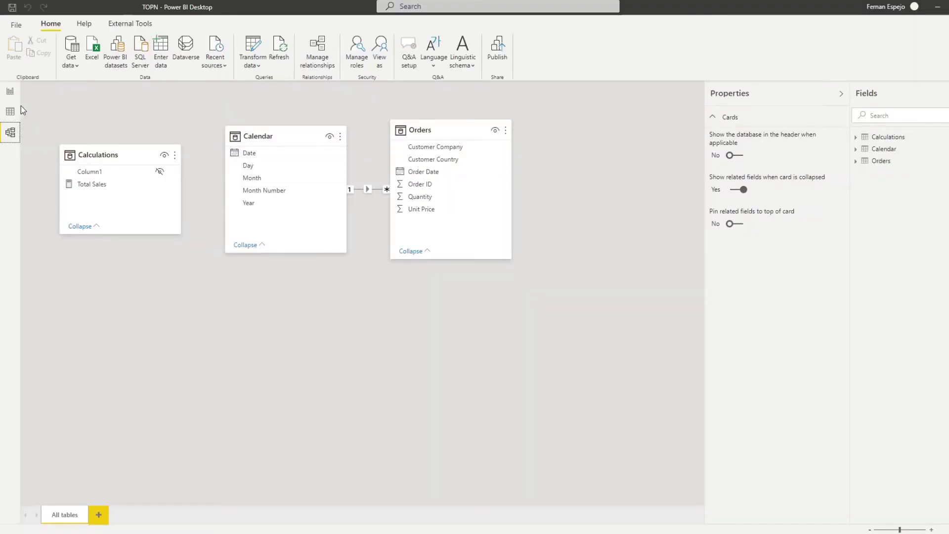
left_click(10, 111)
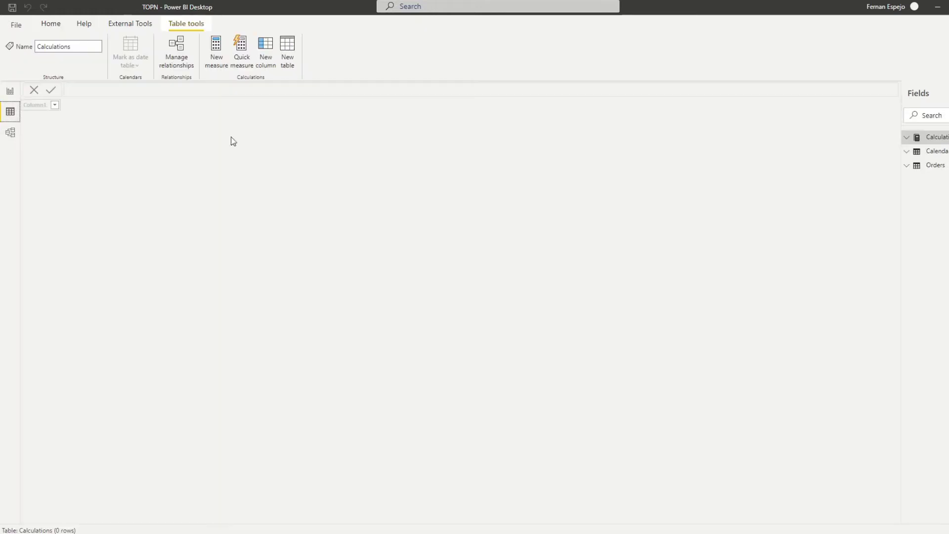
left_click(930, 167)
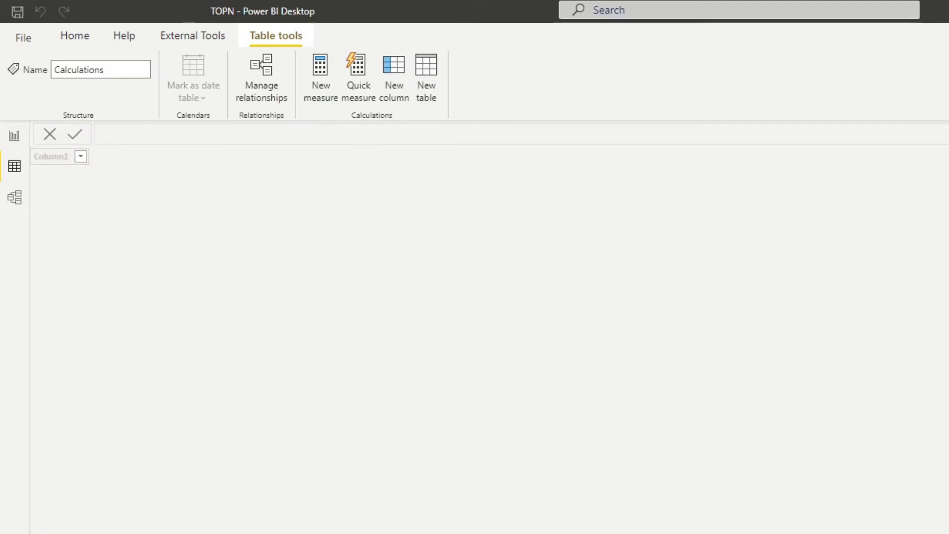
Step: Back on the report page, build a table visual of Customer Country and Total Sales
left_click(14, 138)
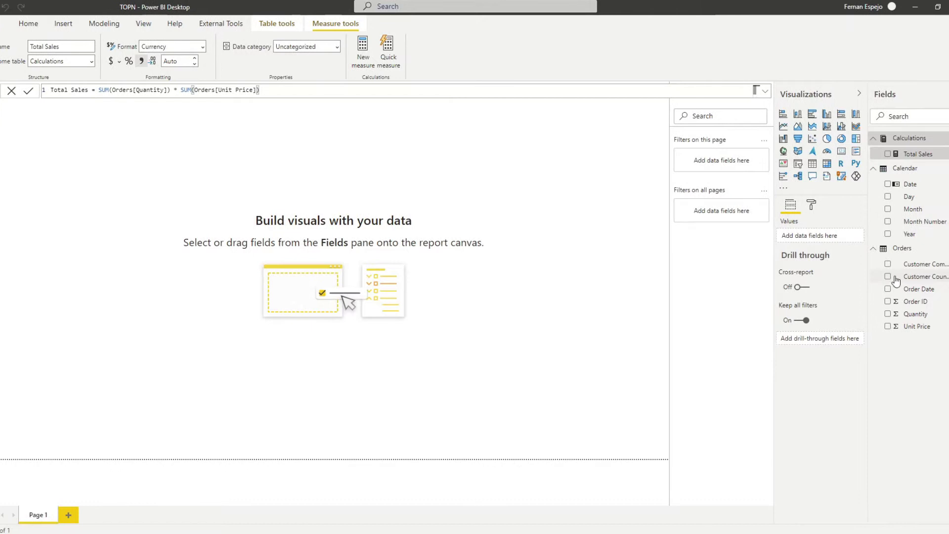
left_click(887, 276)
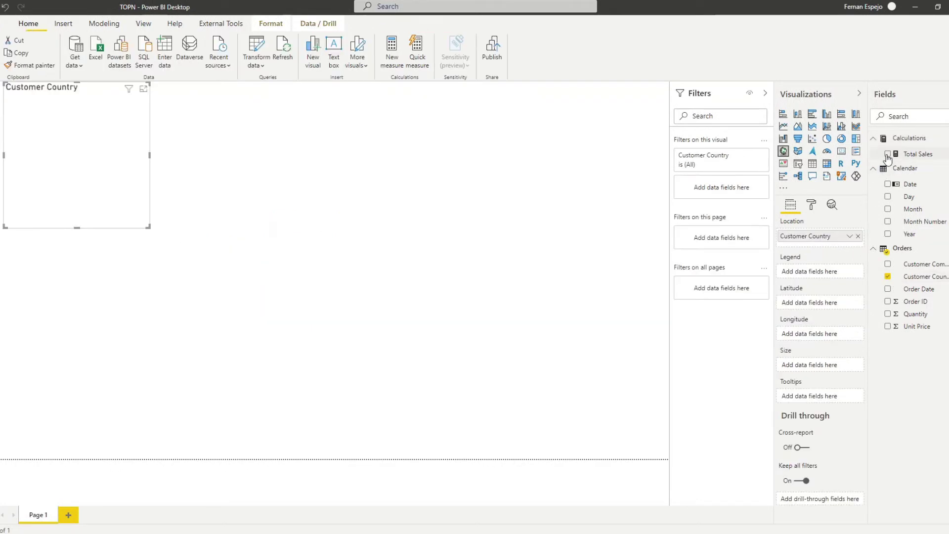
left_click(887, 154)
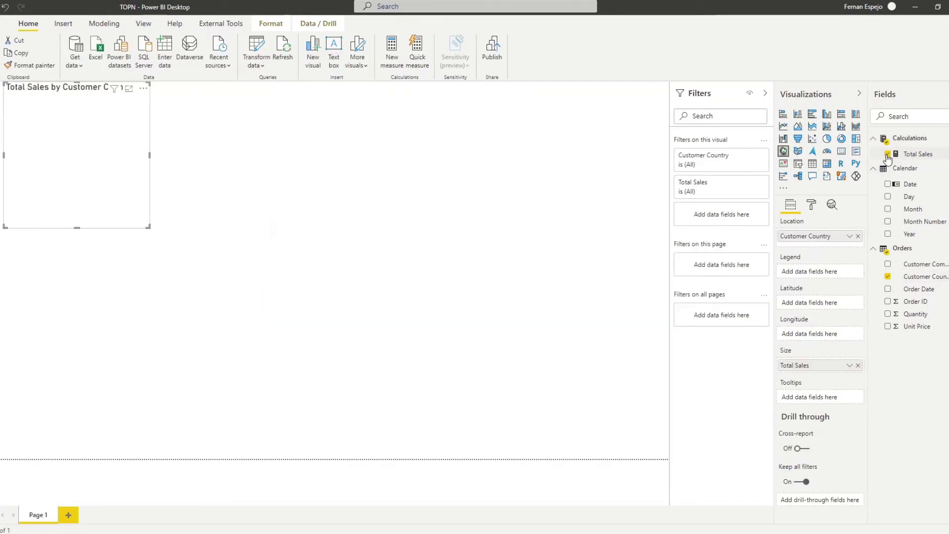
left_click(812, 163)
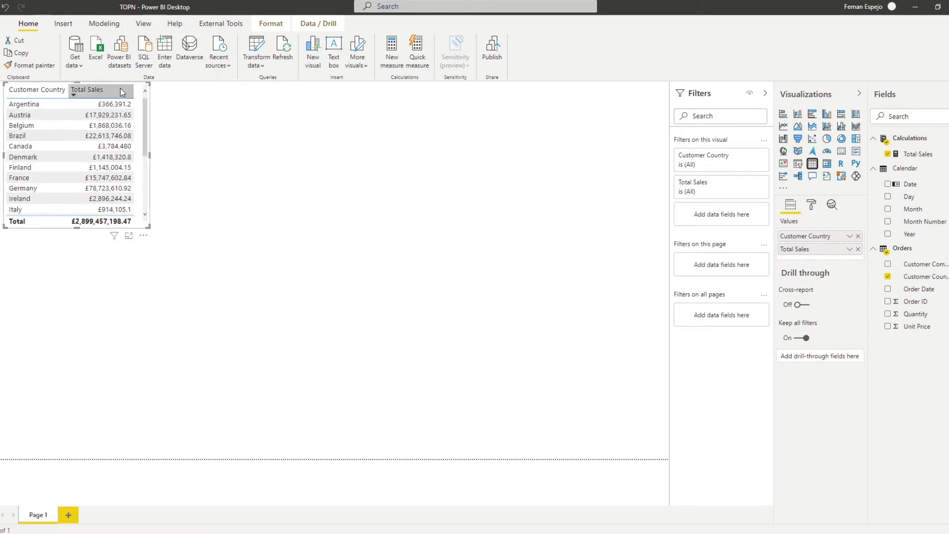
Step: Sort the table by Total Sales descending, lengthen it to show every country, and move it top-left
left_click_drag(100, 96, 258, 201)
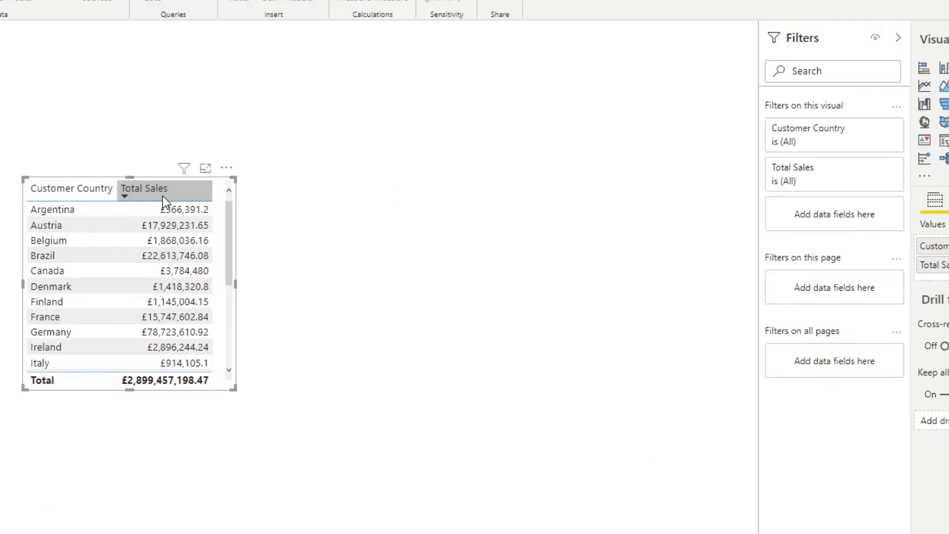
left_click(162, 196)
left_click_drag(235, 384, 231, 533)
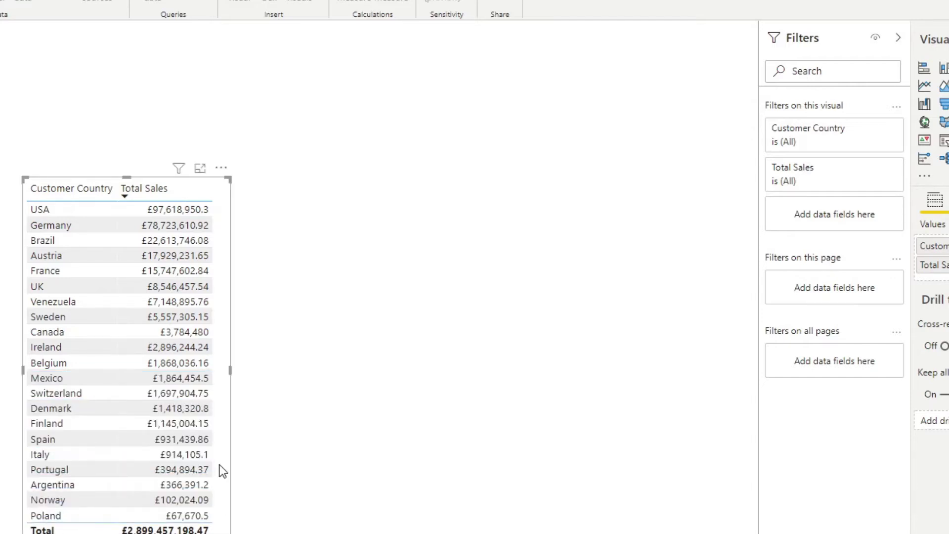
left_click_drag(220, 470, 208, 383)
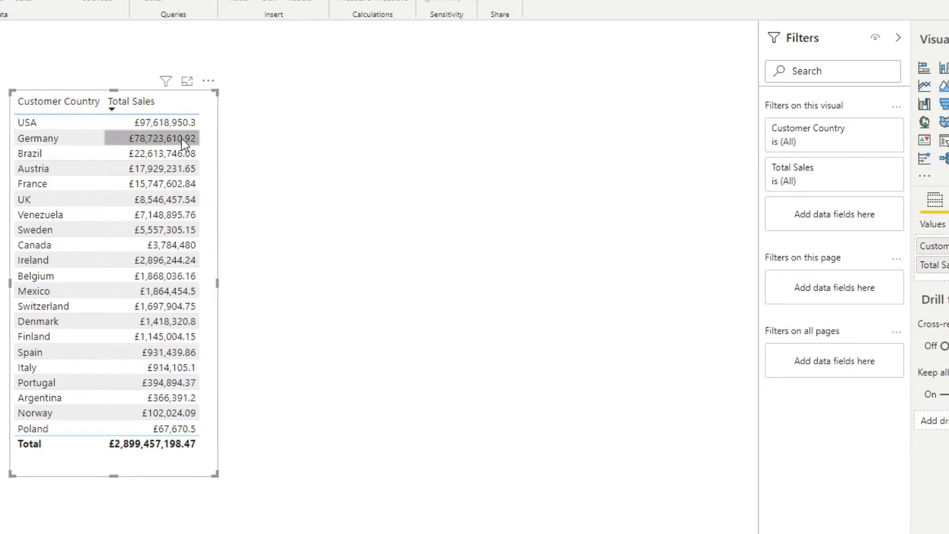
Step: Apply a Top N filter on Customer Country showing the top 10 by Total Sales
mouse_move(883, 134)
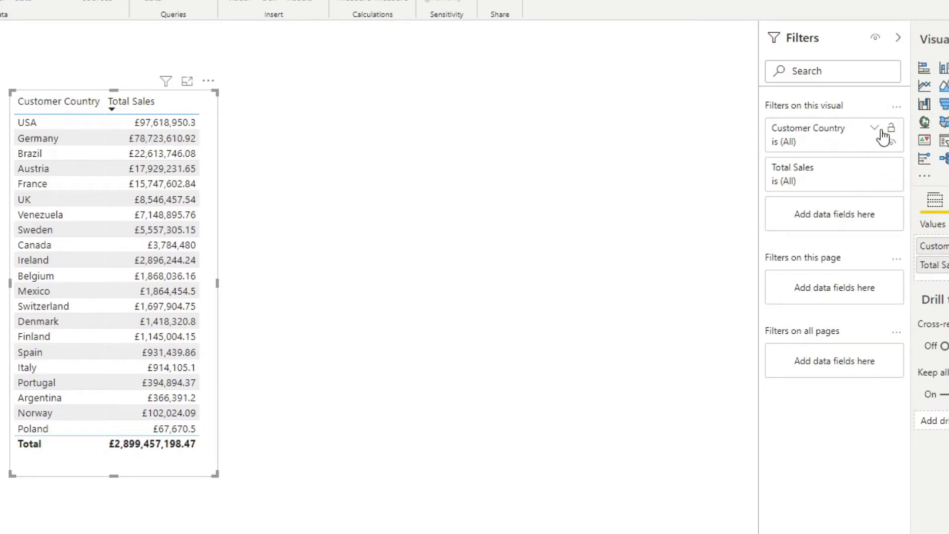
left_click(871, 135)
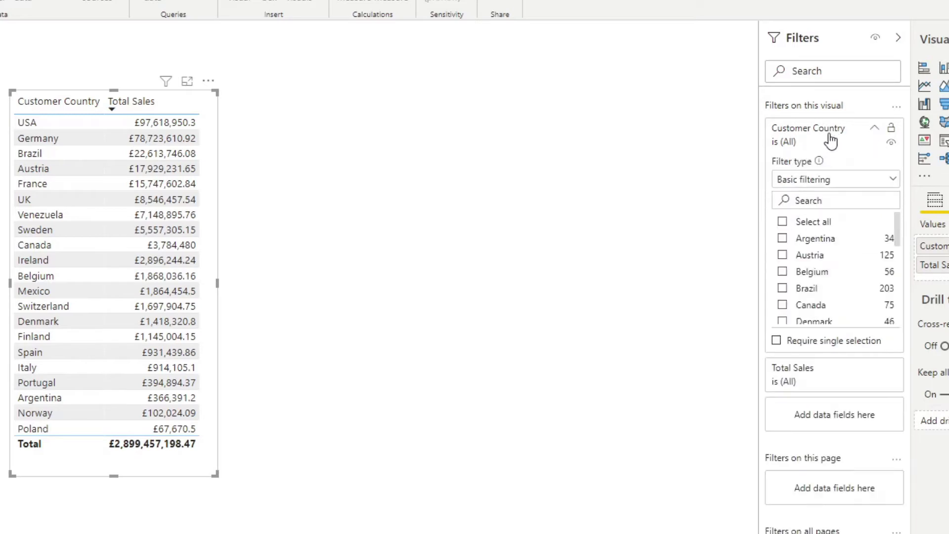
left_click(813, 180)
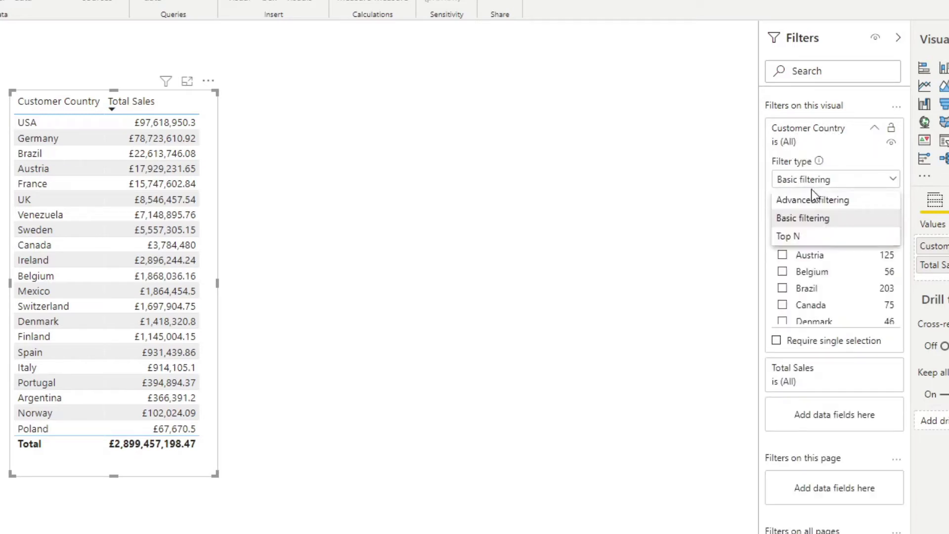
left_click(804, 236)
left_click(846, 219)
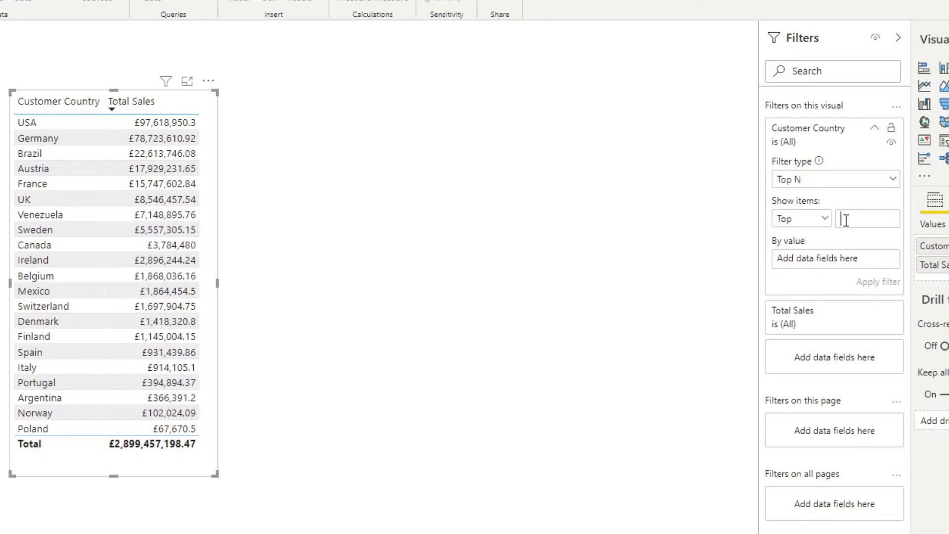
type("10")
left_click_drag(933, 265, 826, 259)
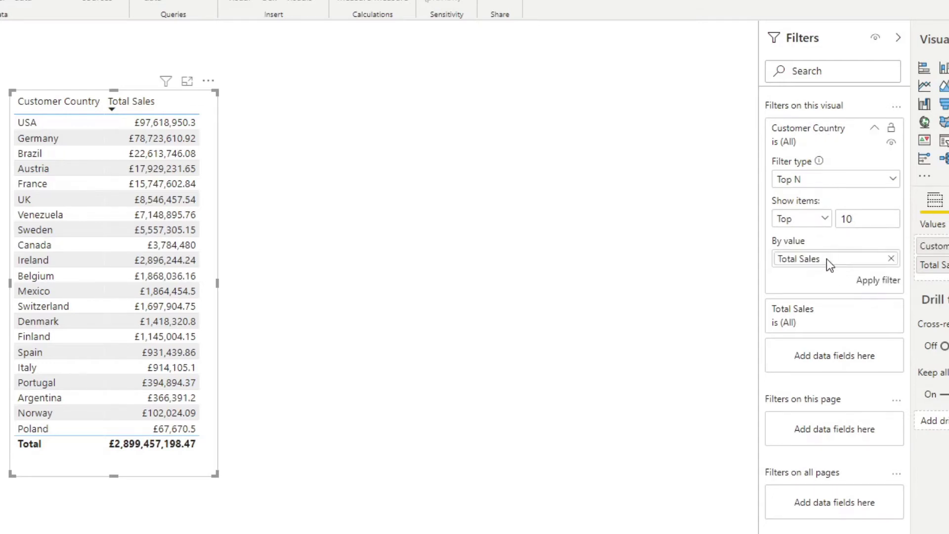
left_click(878, 280)
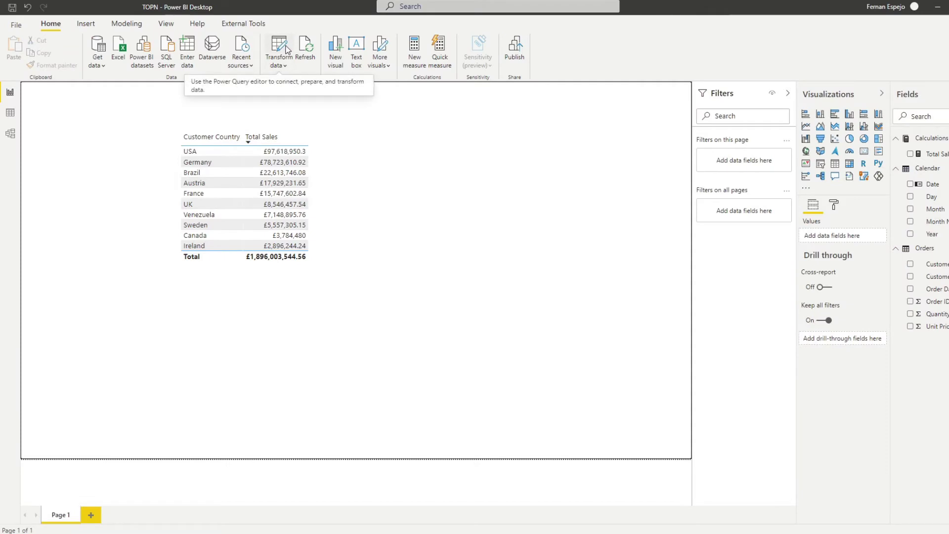
Step: In Power Query, duplicate the Orders query and rename the copy 'Top 10 Country Sales PQ'
left_click(286, 48)
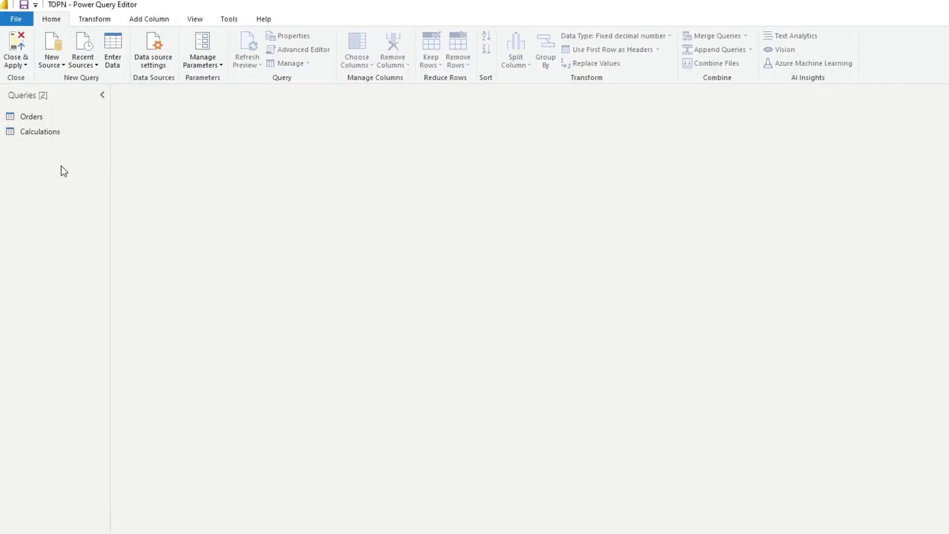
left_click(42, 119)
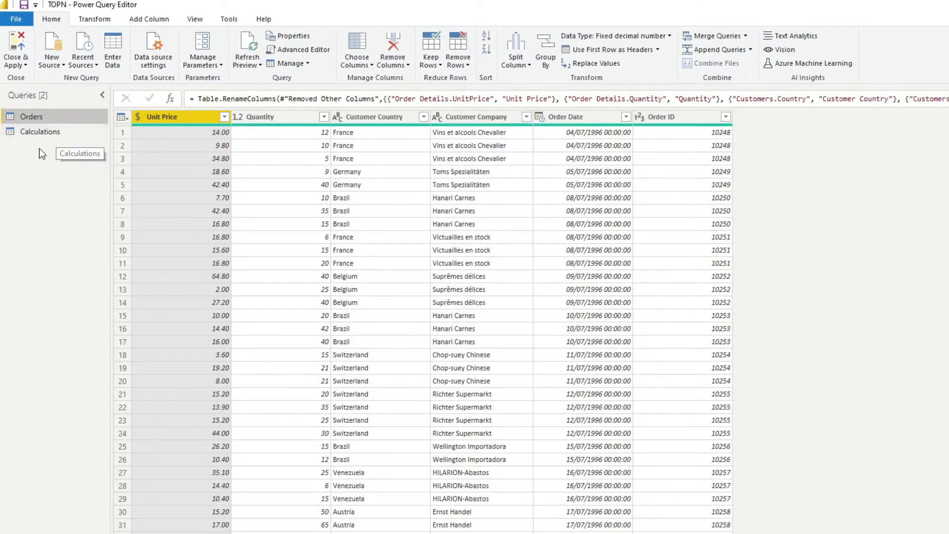
right_click(38, 118)
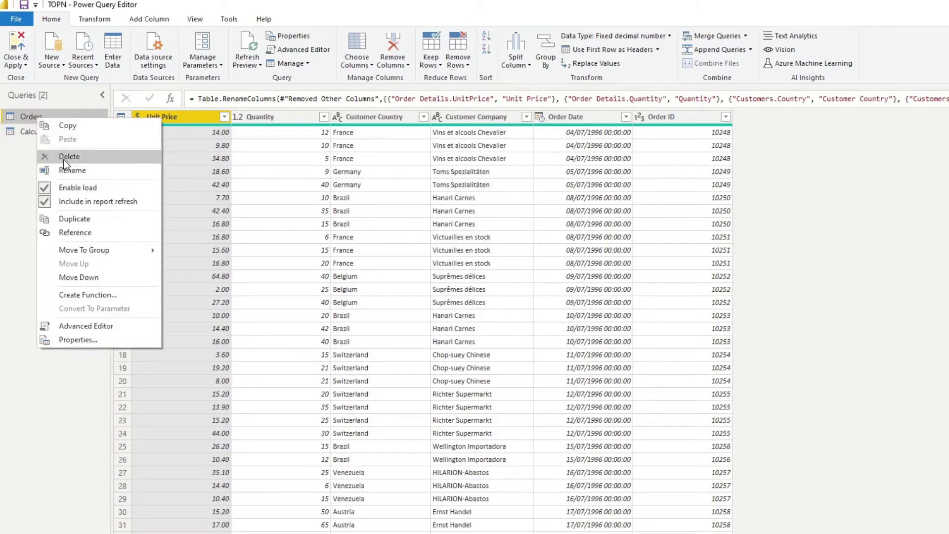
left_click(72, 220)
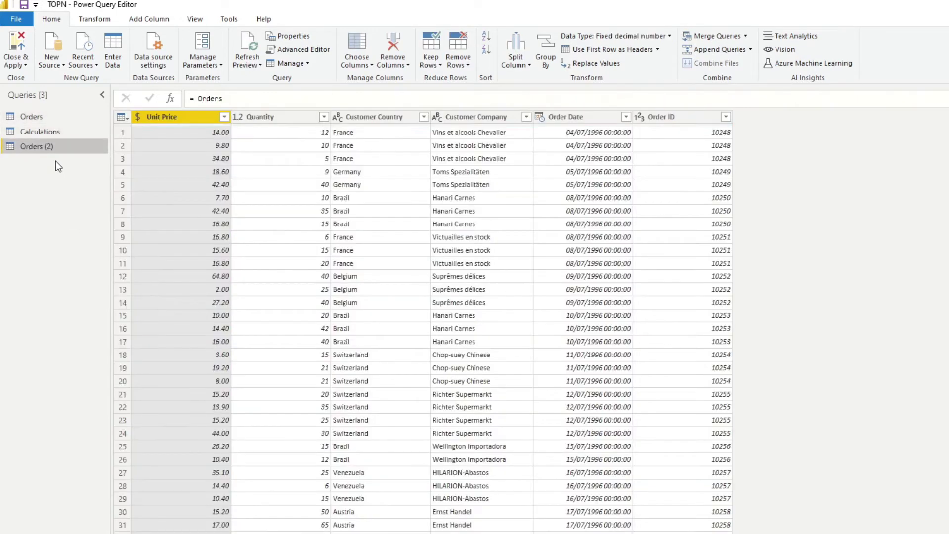
double_click(46, 147)
type("Top")
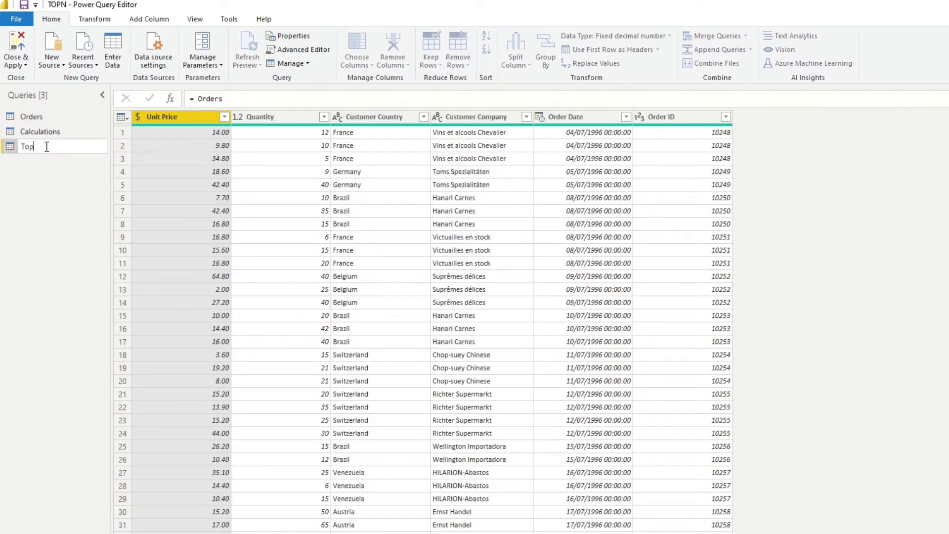
type(" 10 Country Sales PQ")
key("Return")
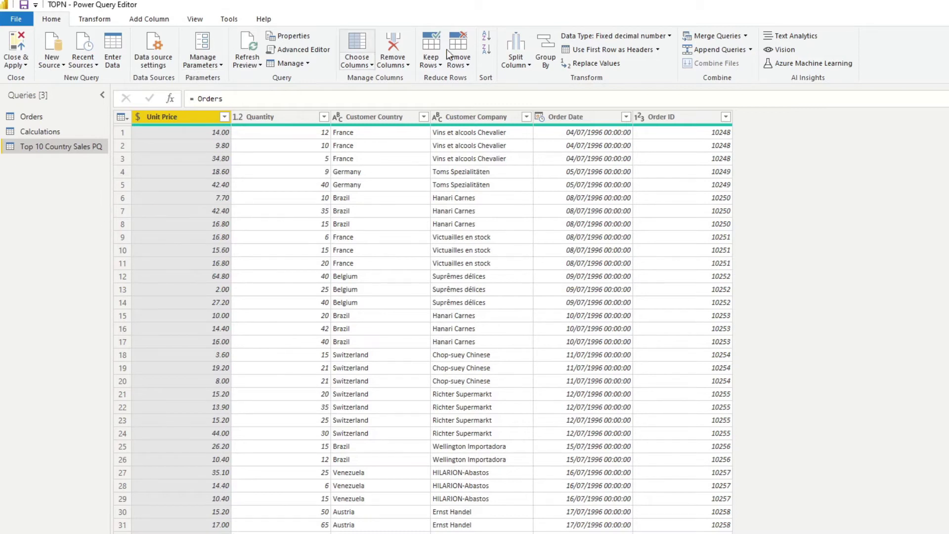
Step: Open Group By in advanced mode and group rows by Customer Country
left_click(545, 46)
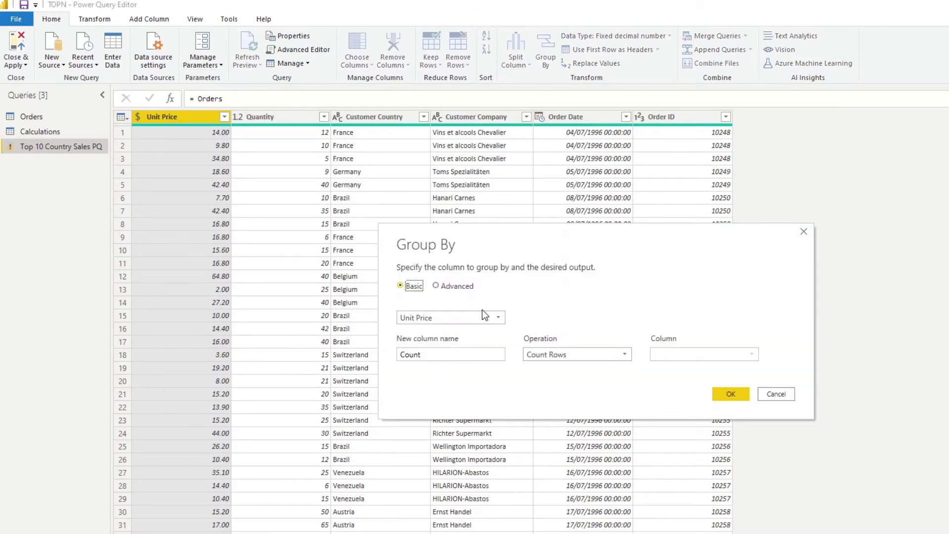
left_click(455, 286)
left_click(445, 318)
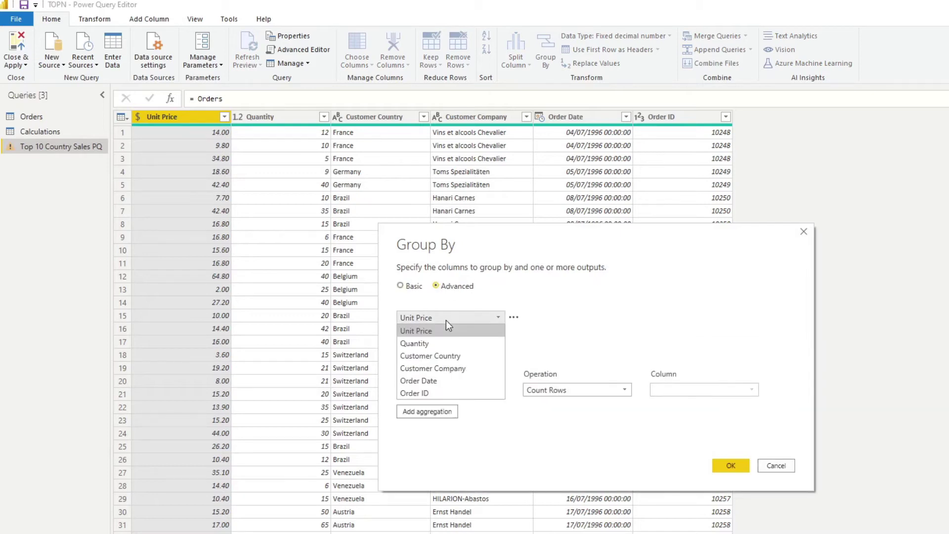
left_click(460, 357)
Step: Add two Sum aggregations, one on Unit Price and one on Quantity
left_click(438, 411)
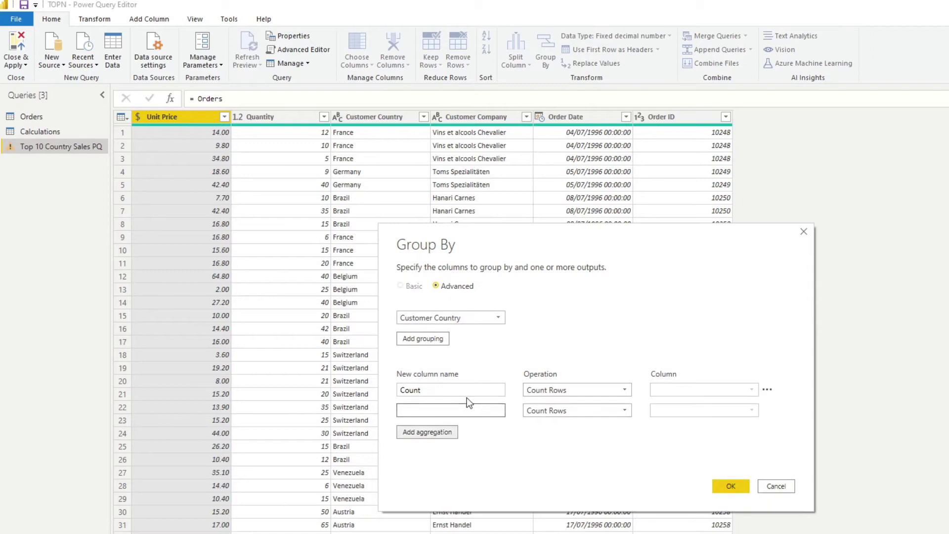
left_click(549, 390)
left_click(543, 403)
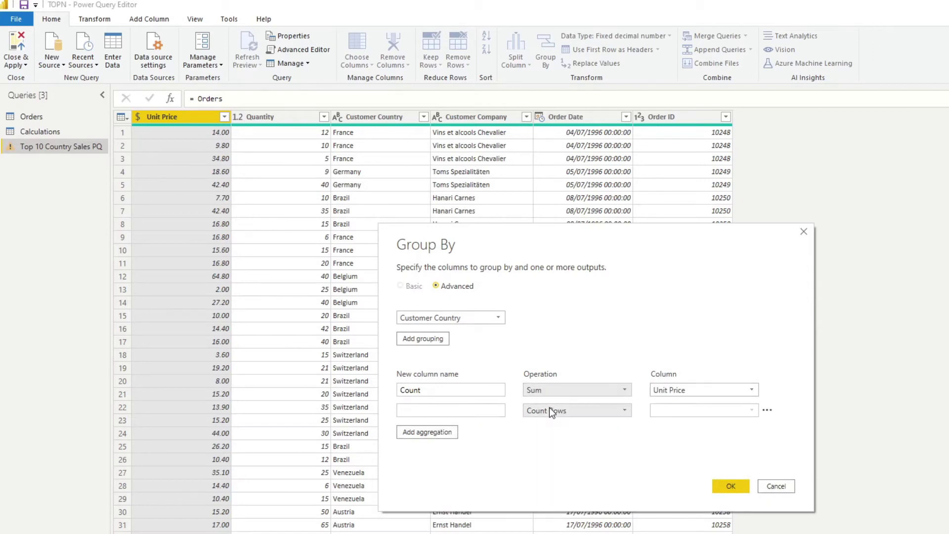
left_click(690, 390)
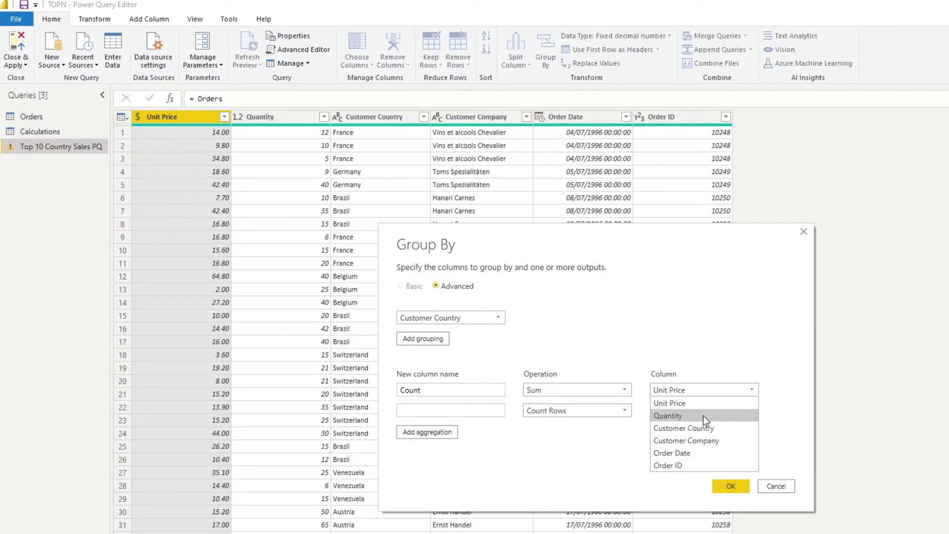
left_click(695, 403)
left_click(588, 410)
left_click(574, 434)
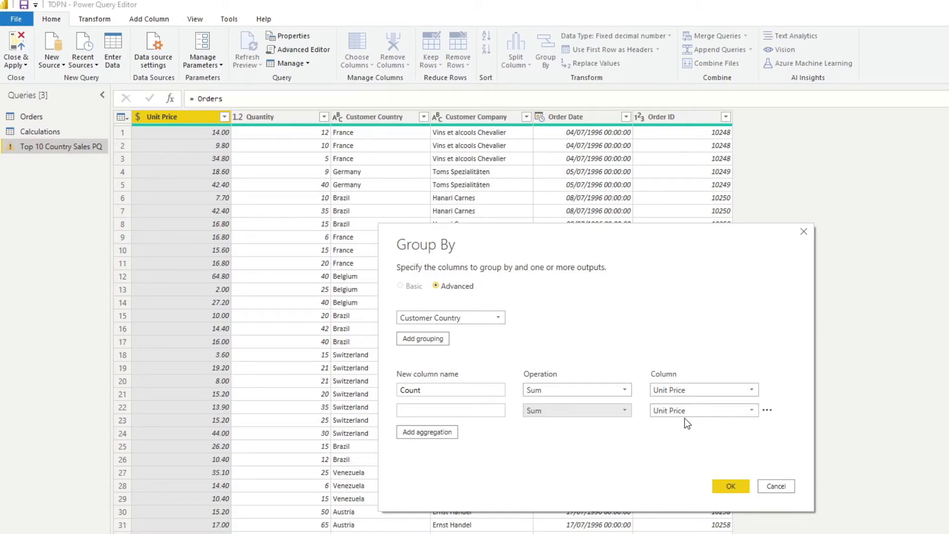
left_click(682, 412)
left_click(675, 438)
Step: Name the first aggregated column 'Unit Price'
double_click(436, 390)
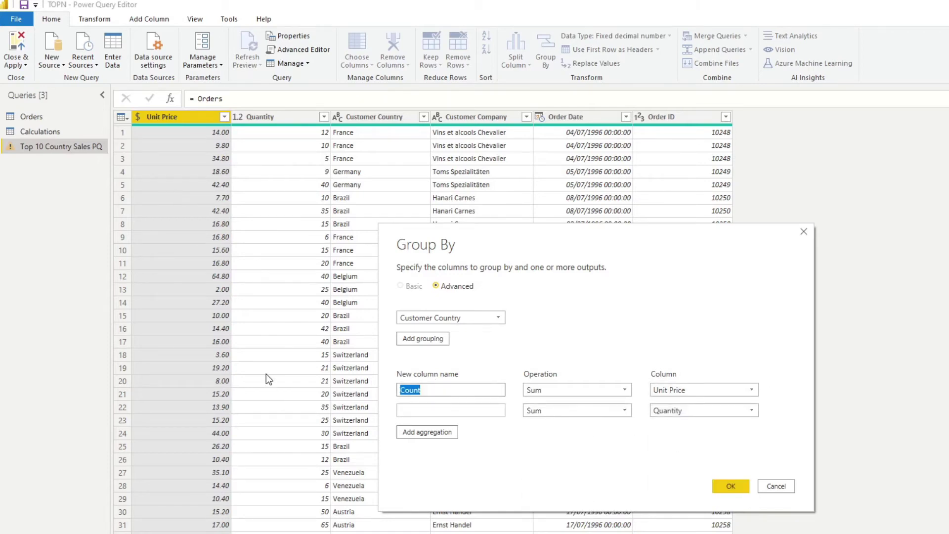
type("Unit Pr")
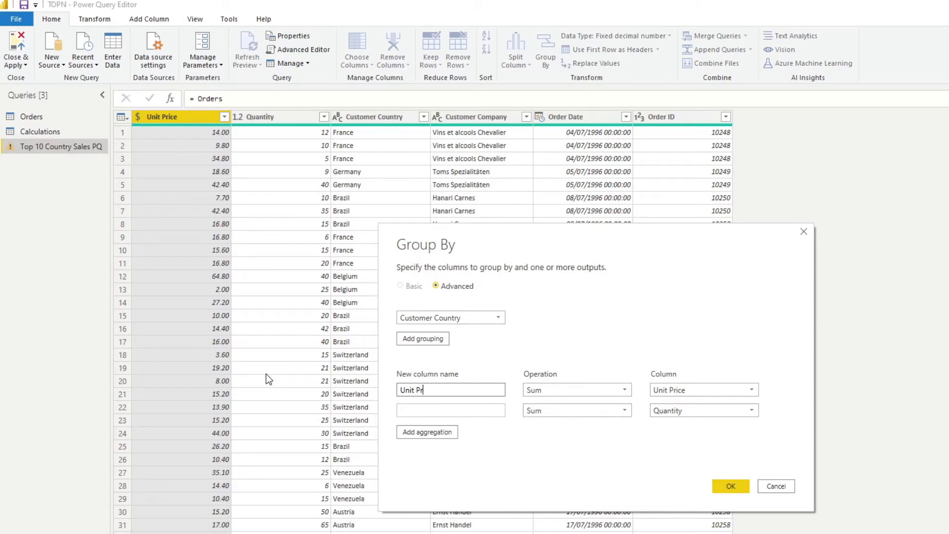
type("ice")
left_click(409, 409)
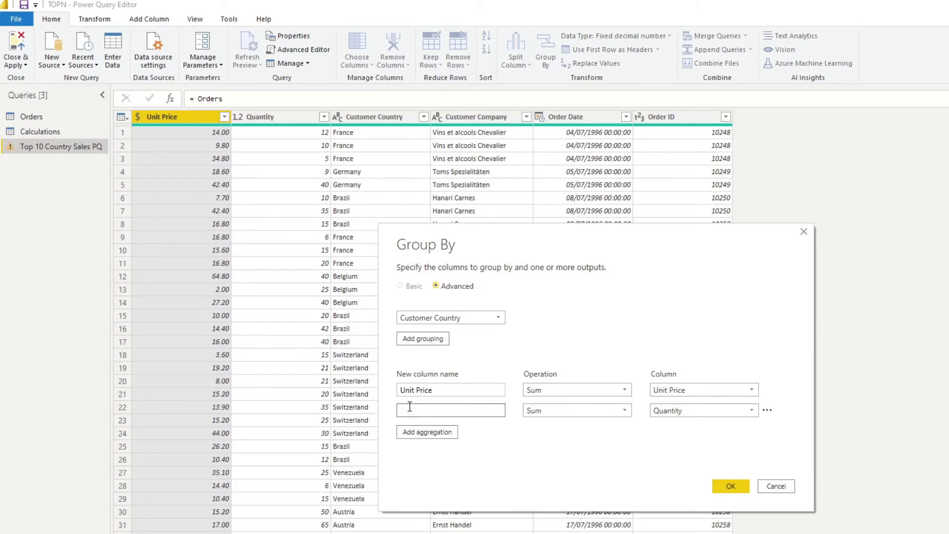
Step: Name the second aggregated column 'Quantity' and apply the Customer Country grouping
type("Quantity")
left_click(730, 486)
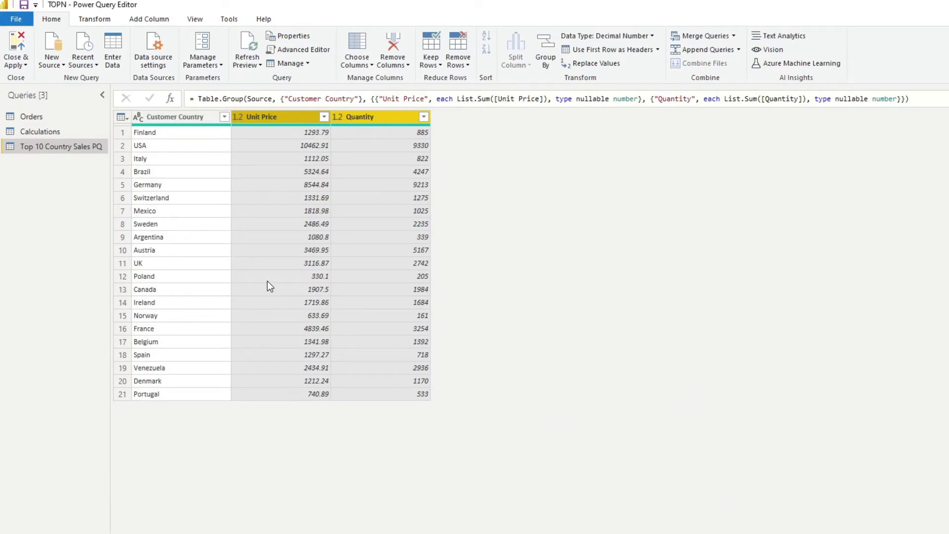
left_click(213, 261)
left_click(279, 262)
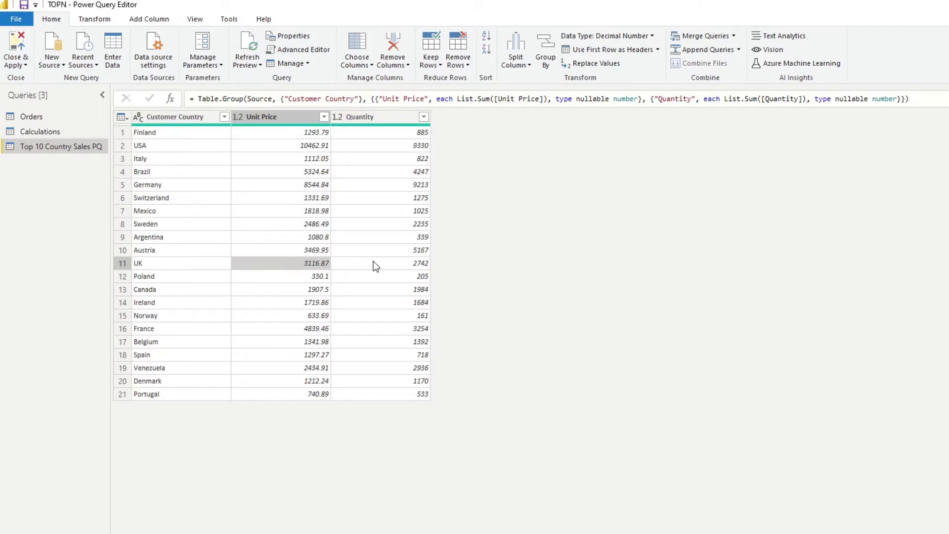
Step: Add a custom column 'Total Sales' with formula [Unit Price] * [Quantity]
left_click(372, 261)
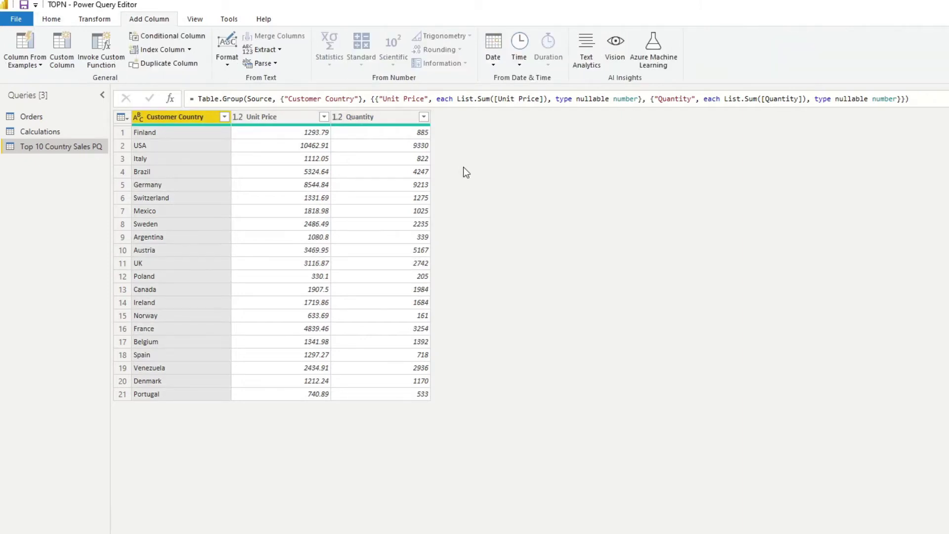
left_click(62, 51)
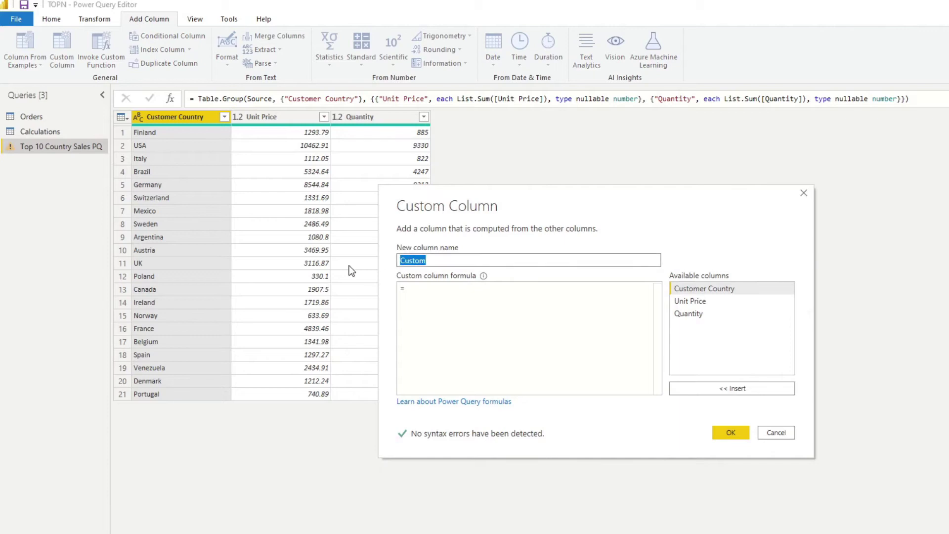
type("Total Sales")
left_click(430, 309)
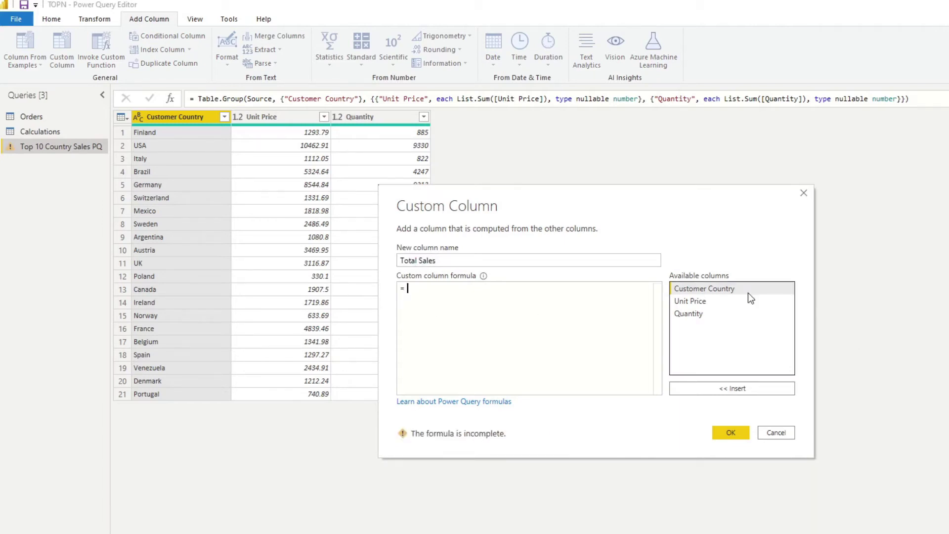
double_click(725, 300)
type("*")
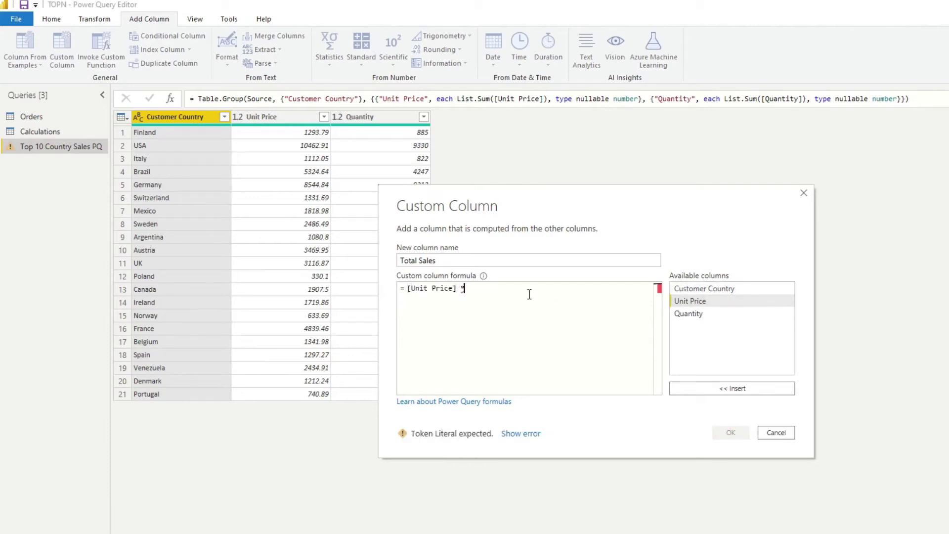
double_click(687, 314)
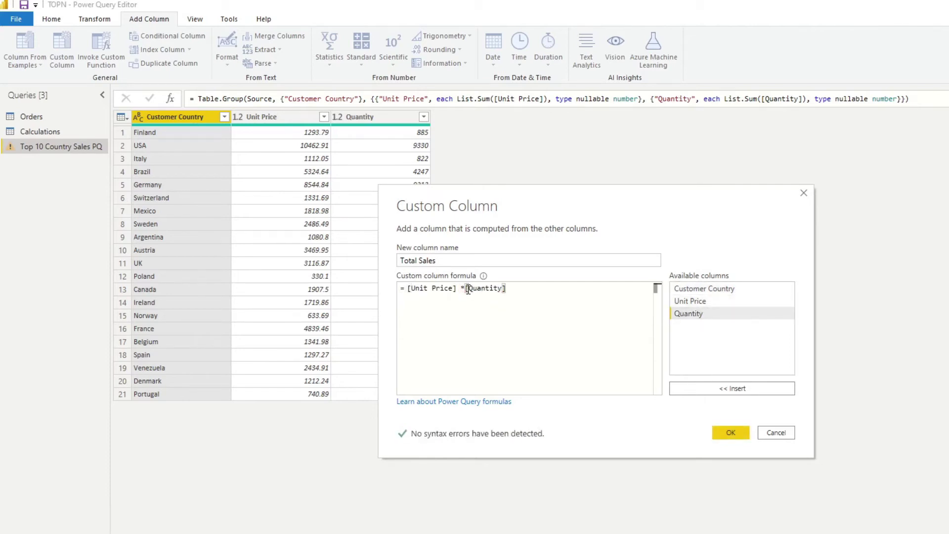
left_click(724, 434)
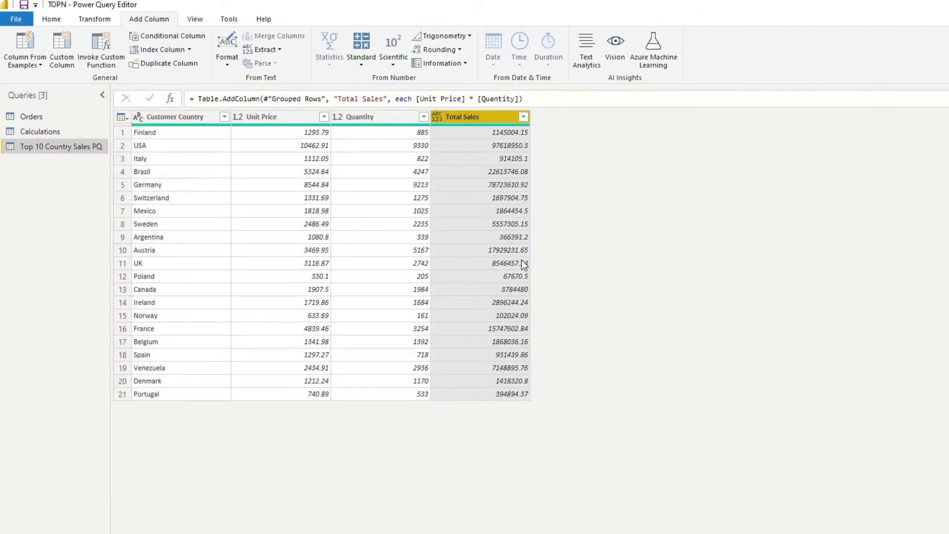
Step: Make Total Sales a Decimal Number and sort it descending
left_click(438, 116)
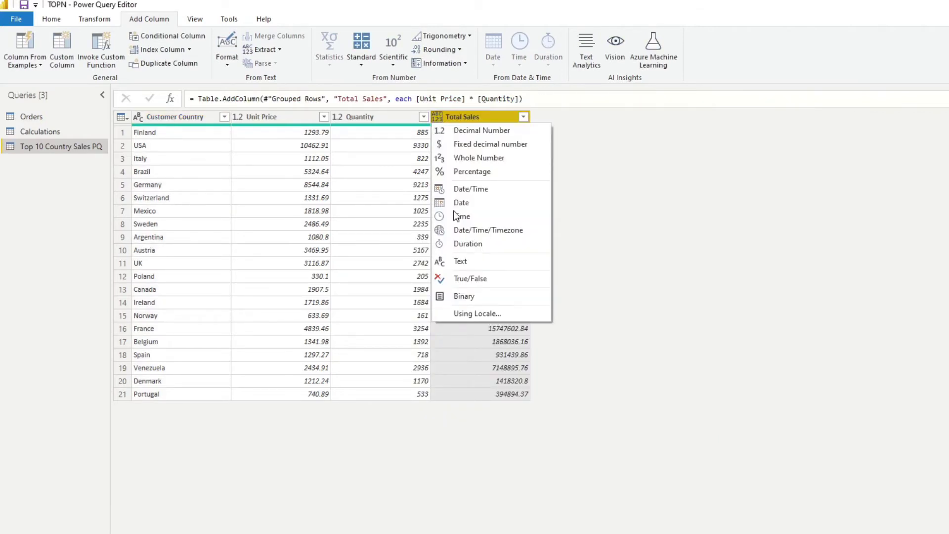
left_click(465, 134)
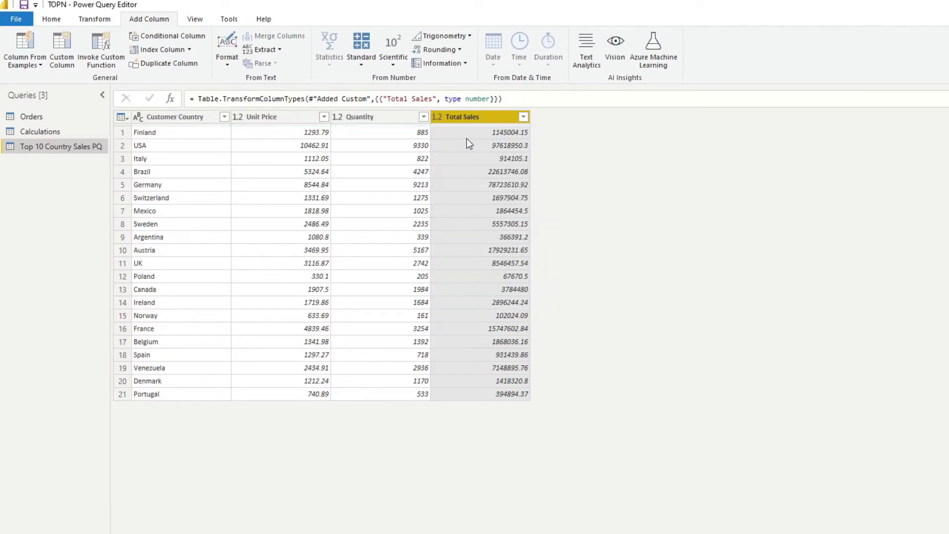
left_click(523, 117)
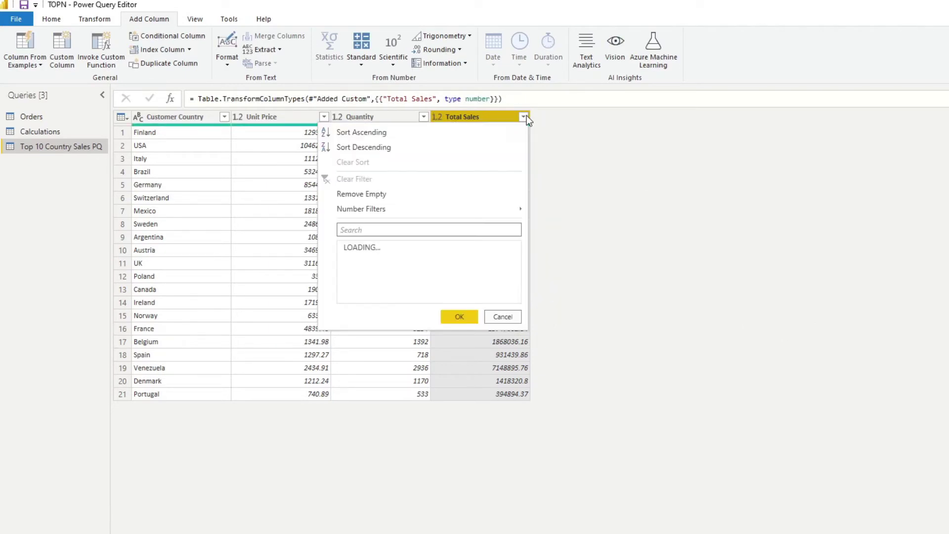
left_click(386, 145)
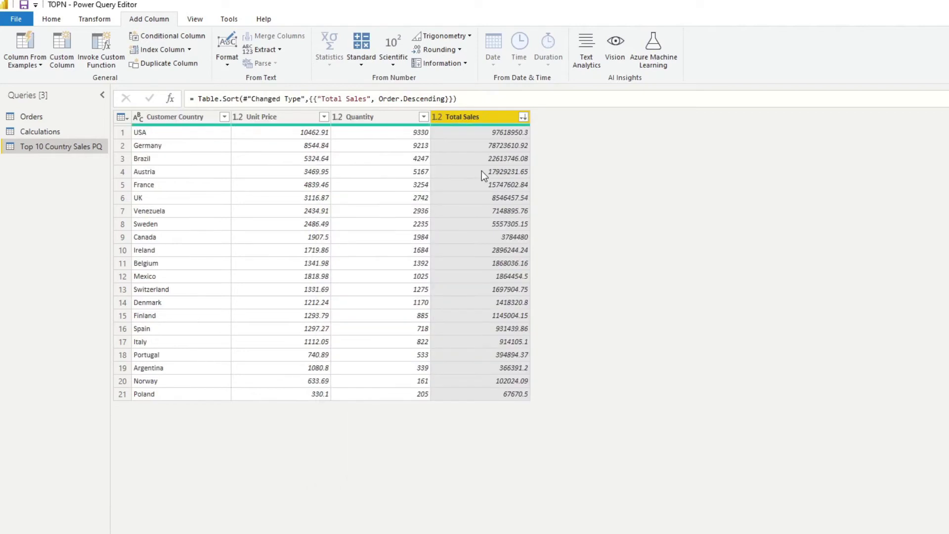
Step: Keep only the top 10 rows of the query
left_click(51, 19)
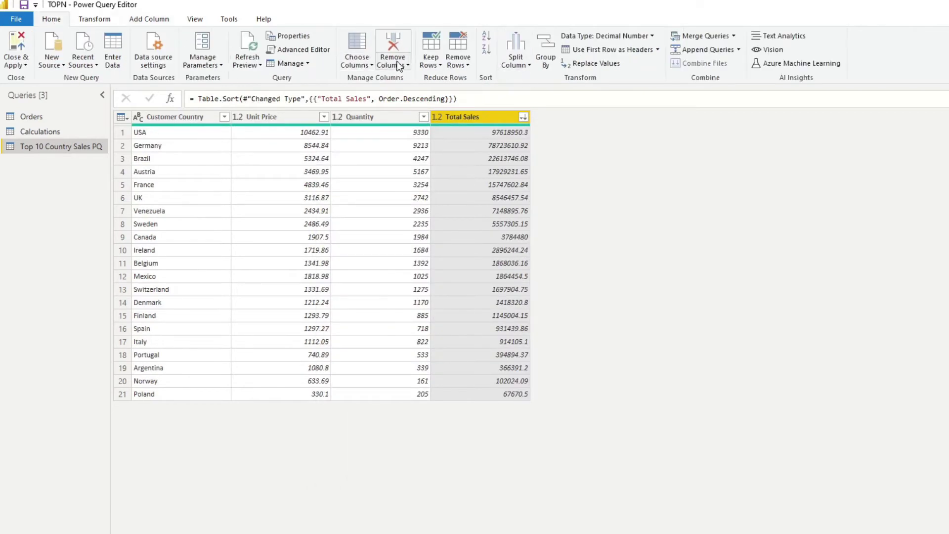
left_click(431, 62)
left_click(447, 76)
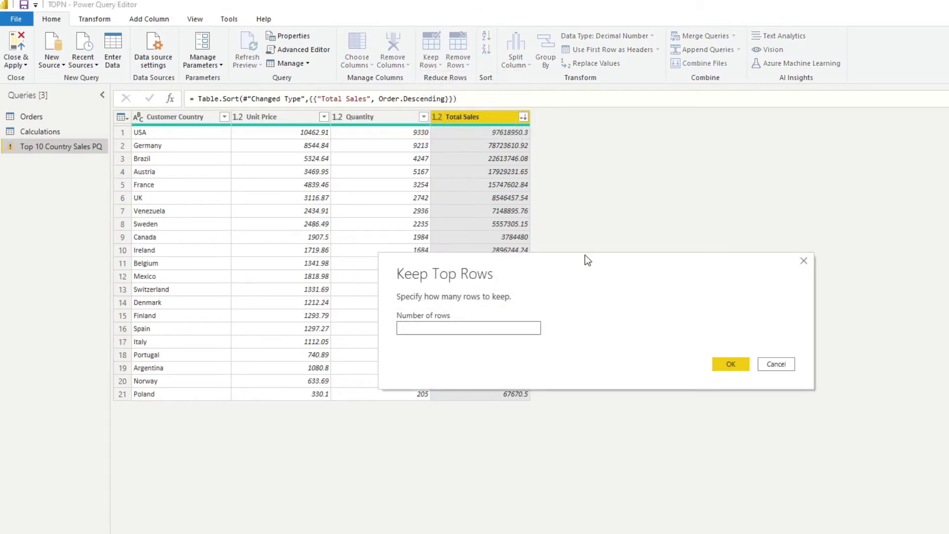
type("10")
left_click(736, 365)
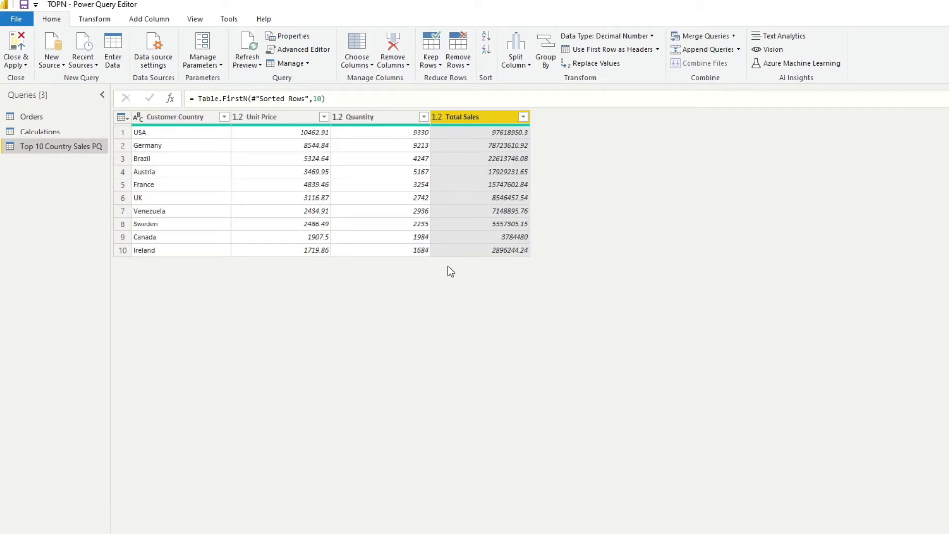
Step: Close & Apply the query, then move the first table to the page's left edge
left_click(17, 47)
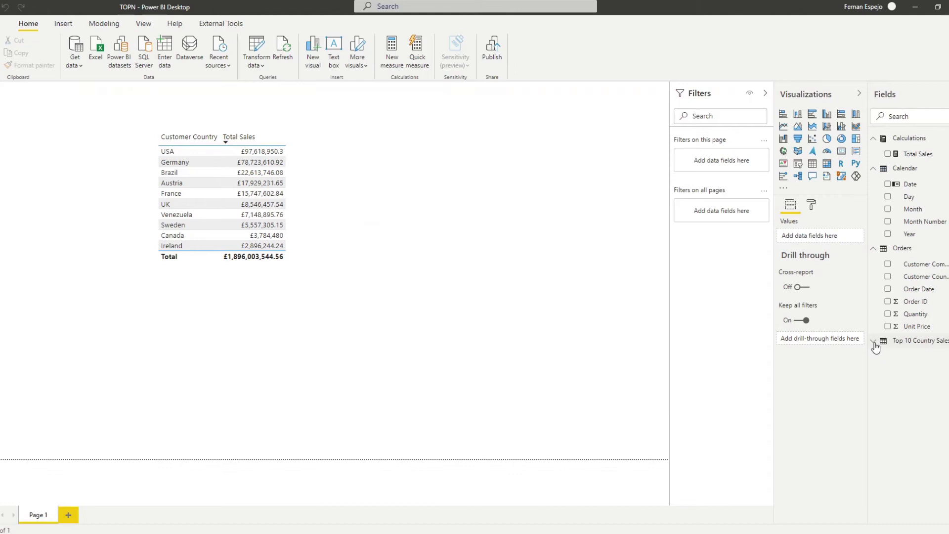
left_click(885, 340)
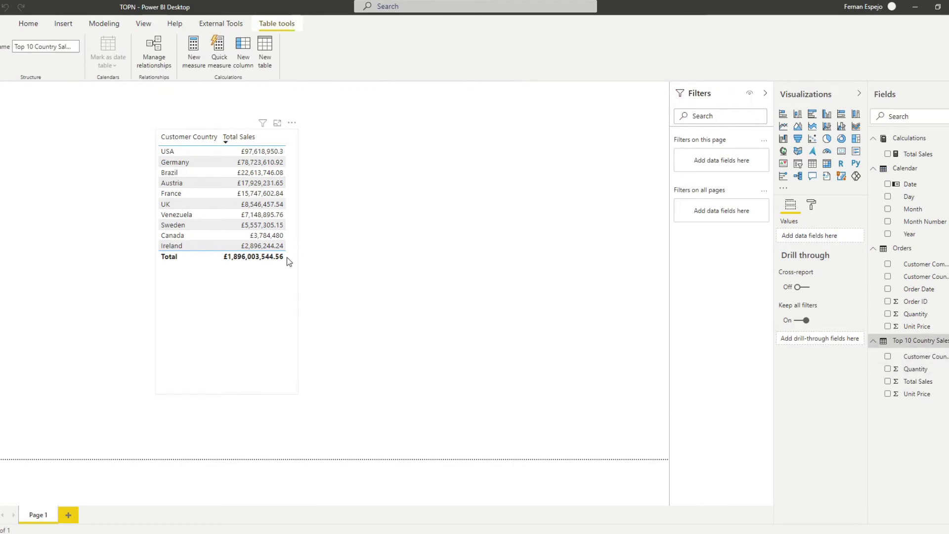
left_click_drag(286, 257, 103, 266)
left_click(502, 342)
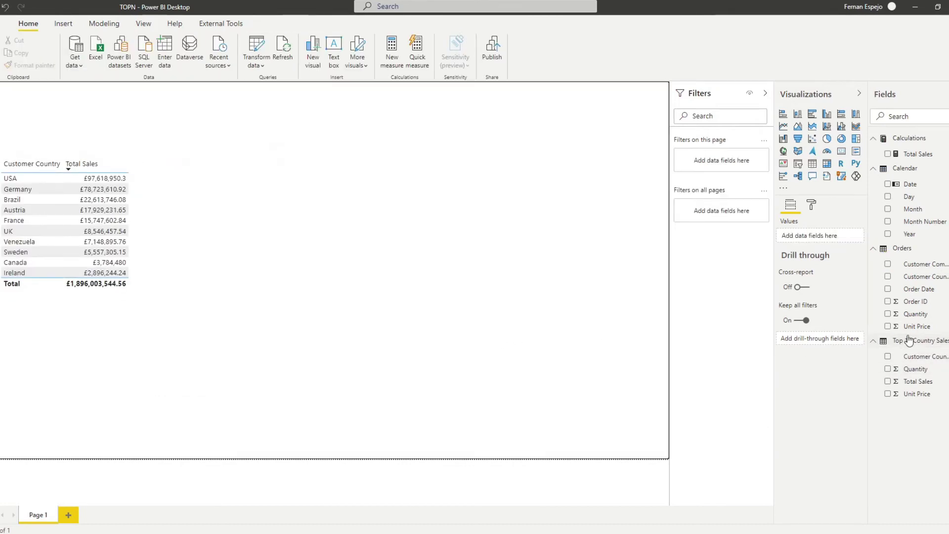
Step: Add a table of the PQ query's Customer Country and Total Sales, sorted descending, beside the first
left_click(888, 357)
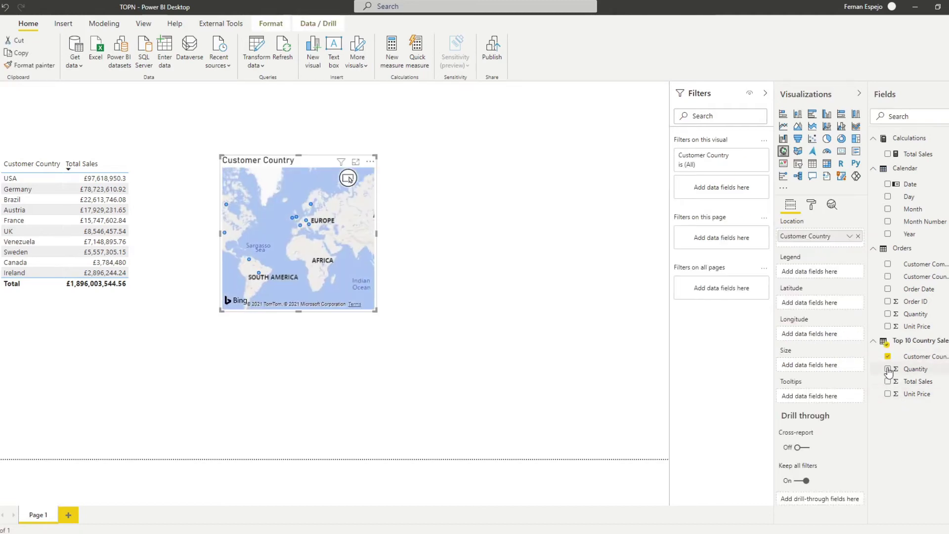
left_click(887, 382)
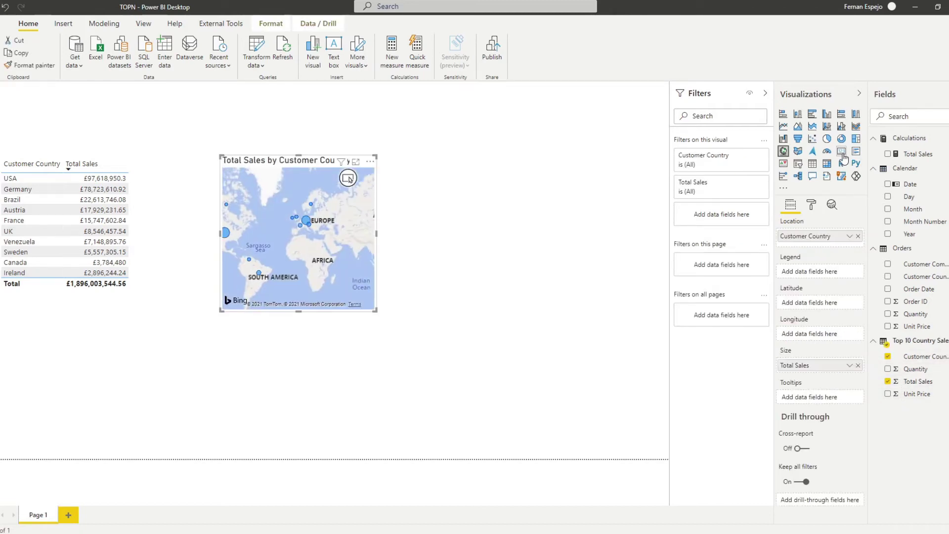
left_click(815, 168)
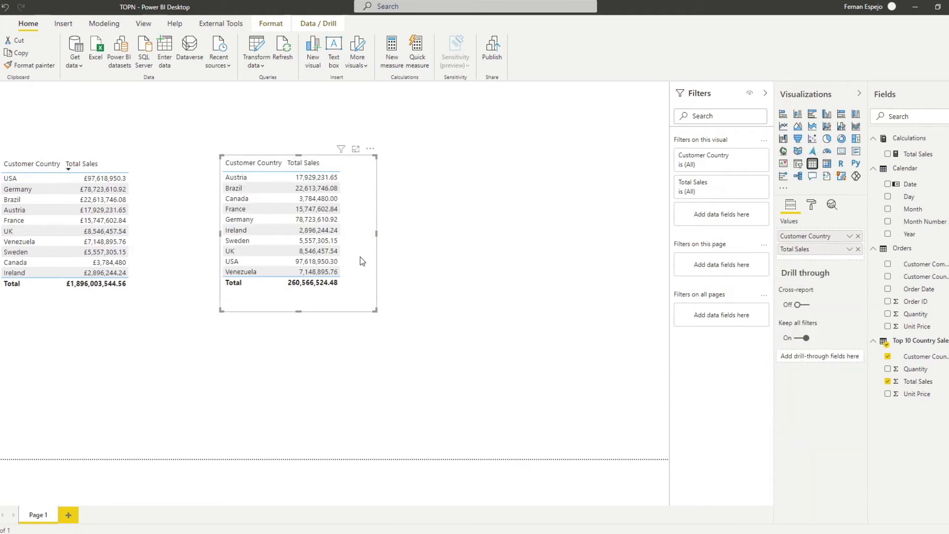
left_click(316, 163)
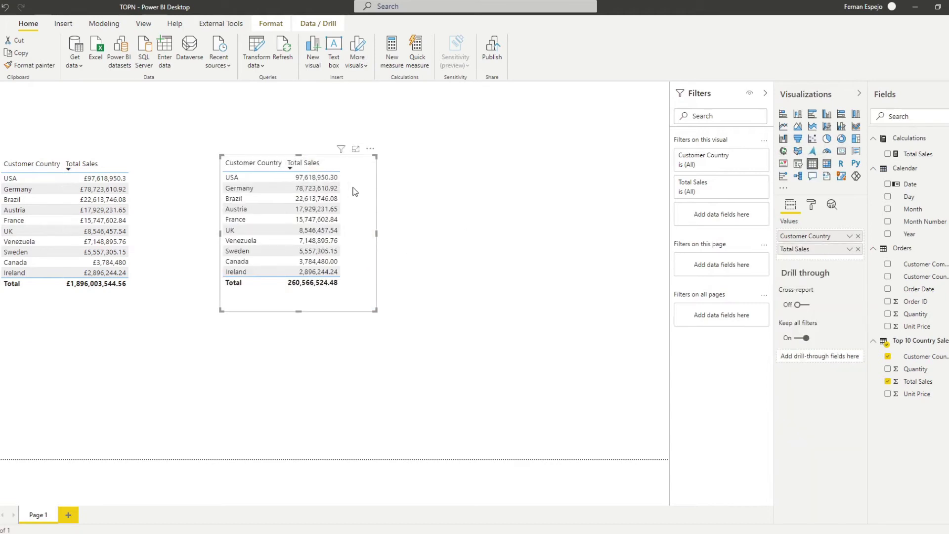
left_click_drag(359, 190, 311, 194)
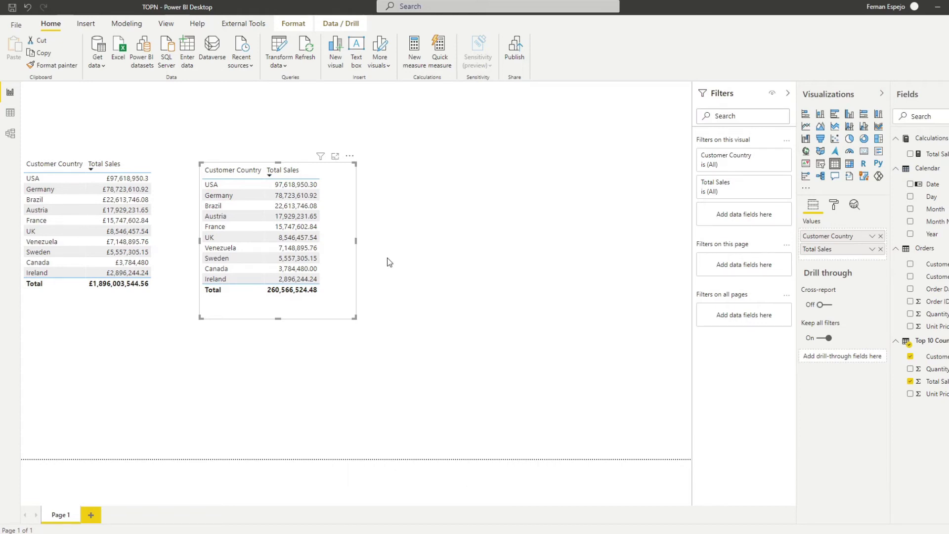
Step: In Data view, create the calculated table Top 10 Country Sales DAX = TOPN(10, Orders)
left_click(9, 113)
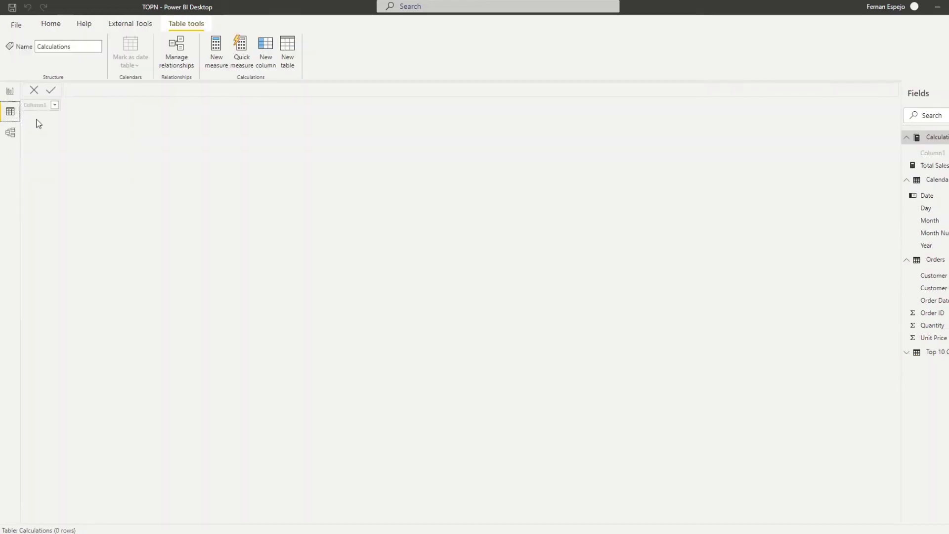
left_click(287, 49)
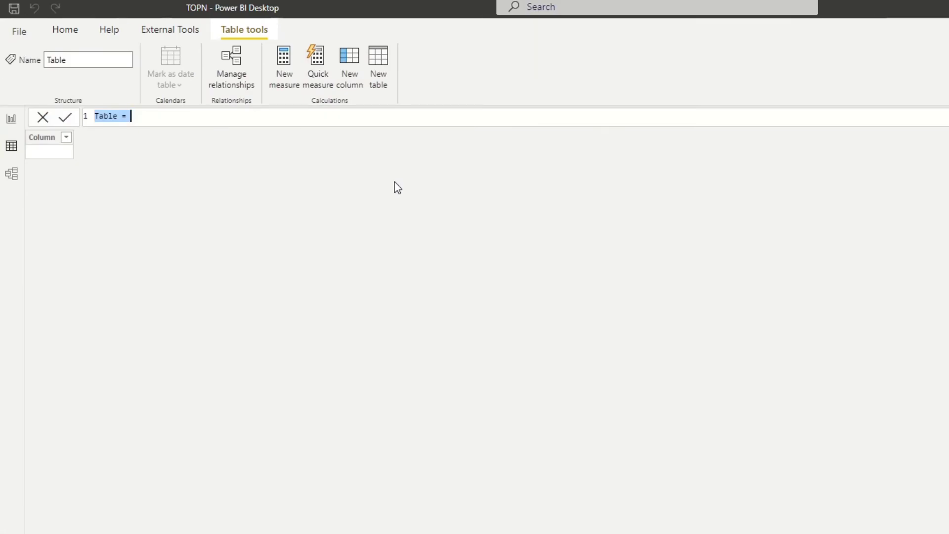
type("Top 10 Country")
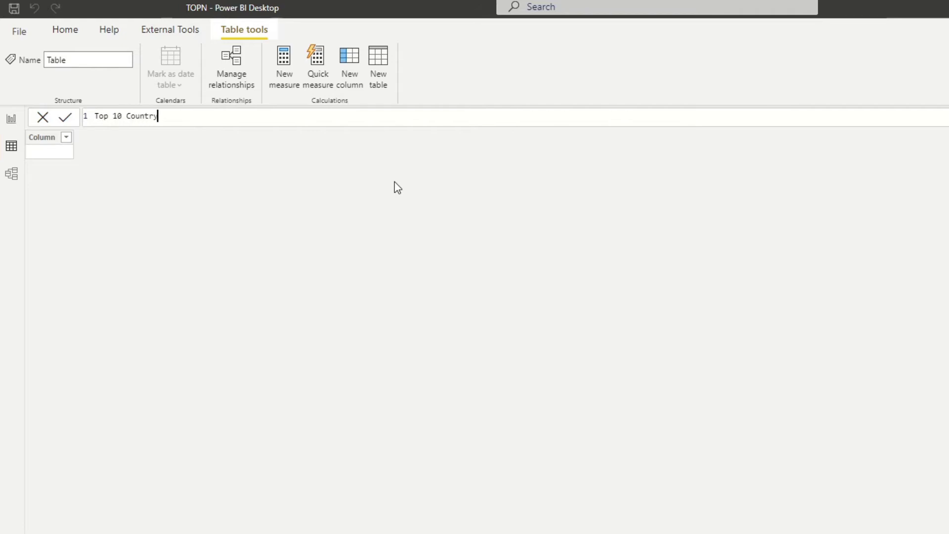
type(" Sales DAX =")
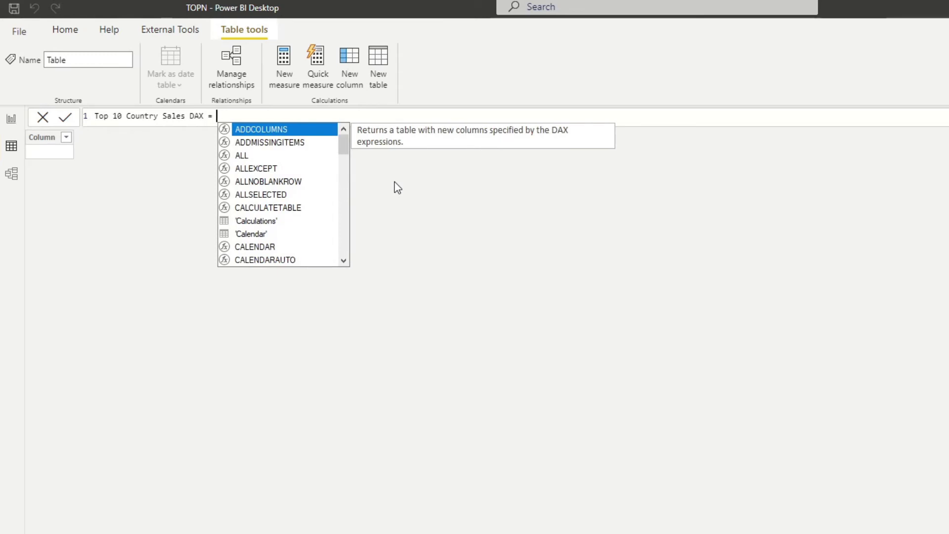
type(" TOP")
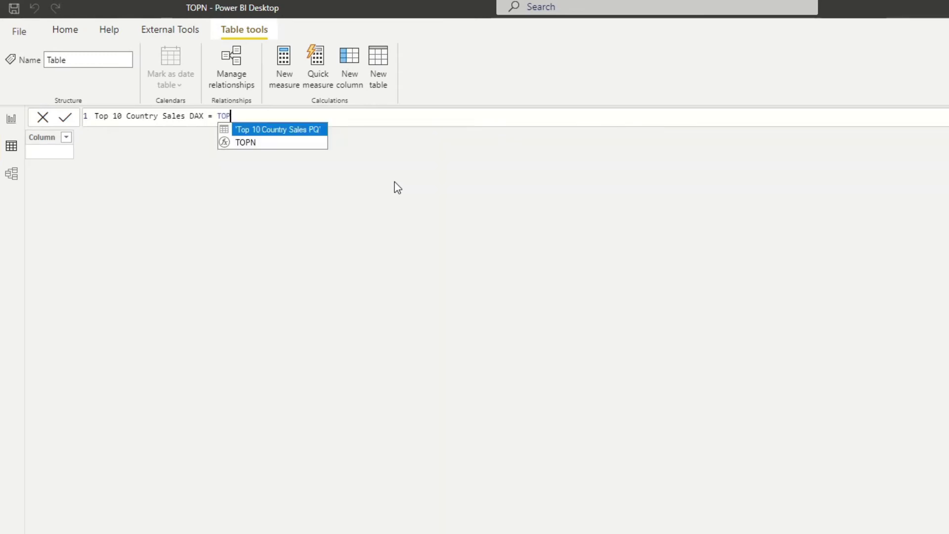
key("Down")
key("Tab")
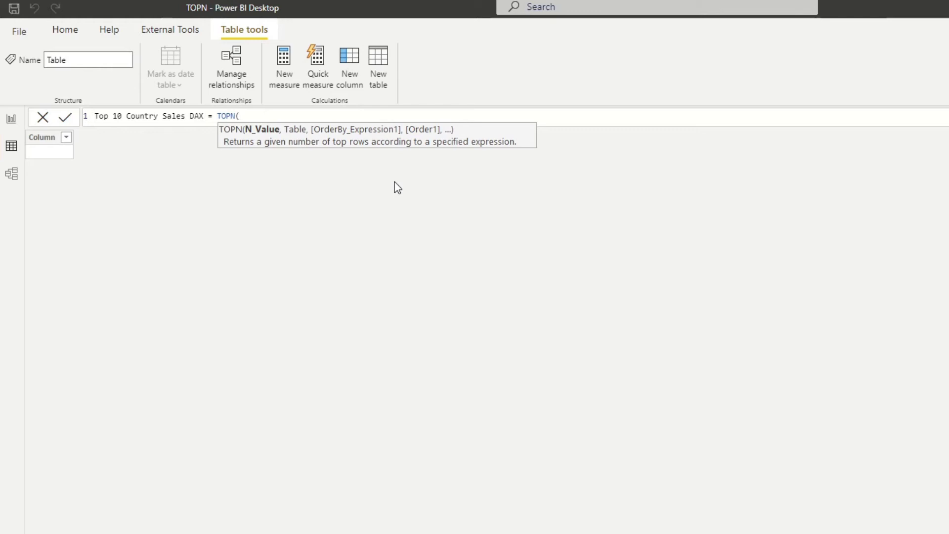
type("10, ")
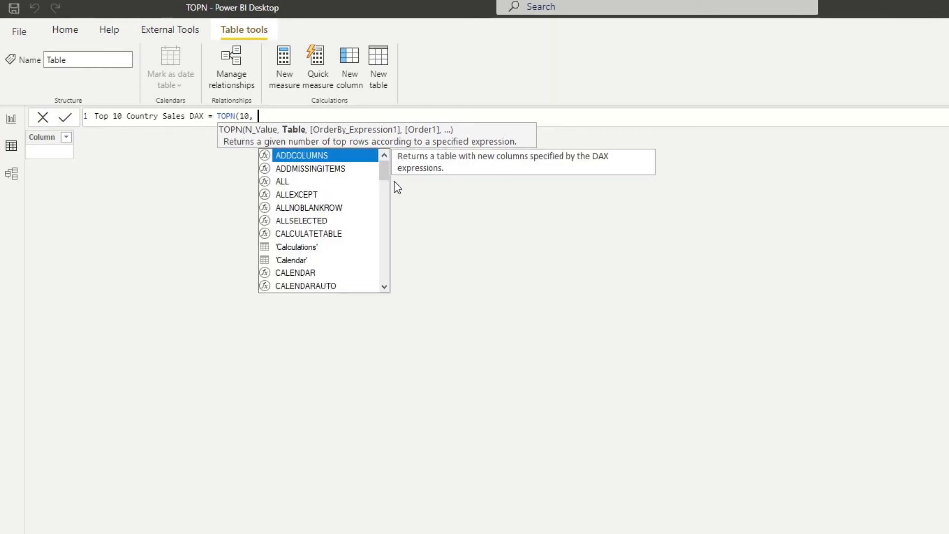
type("Orders")
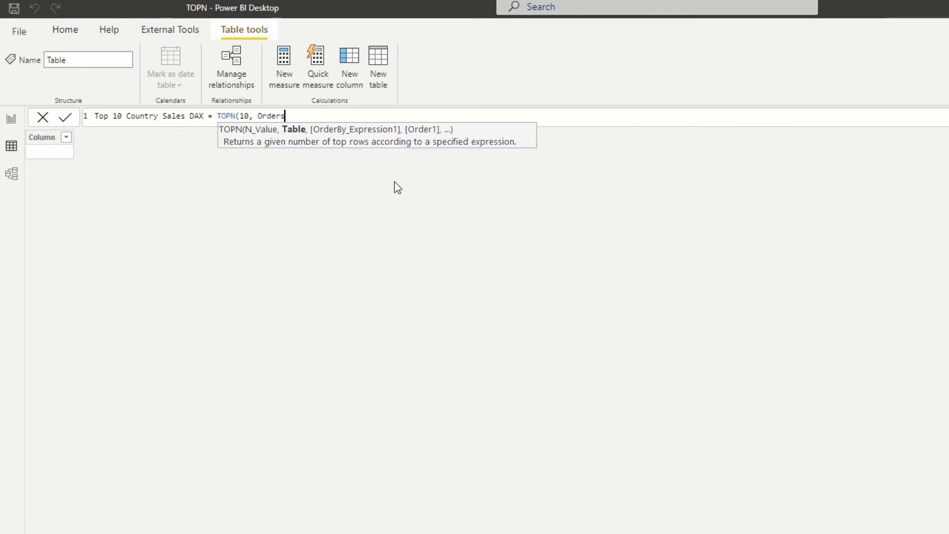
type(")")
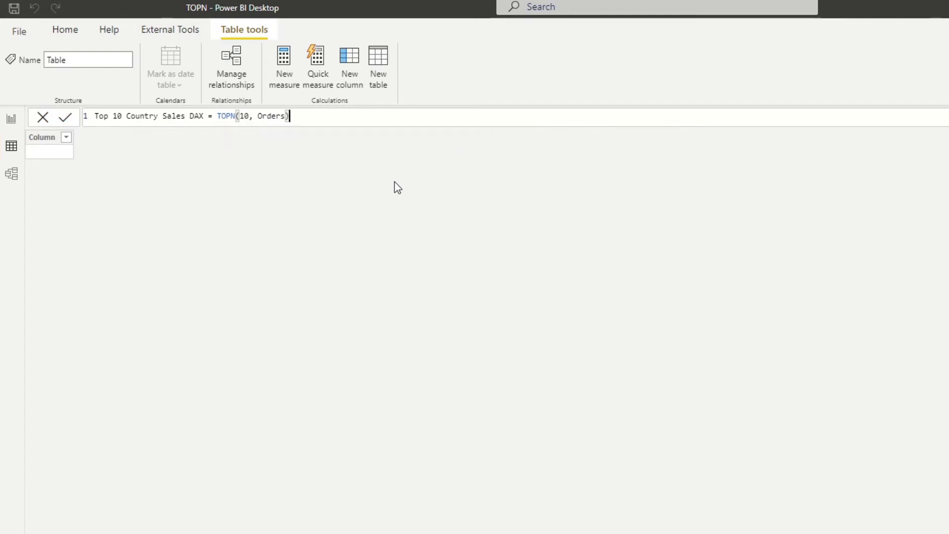
key("Return")
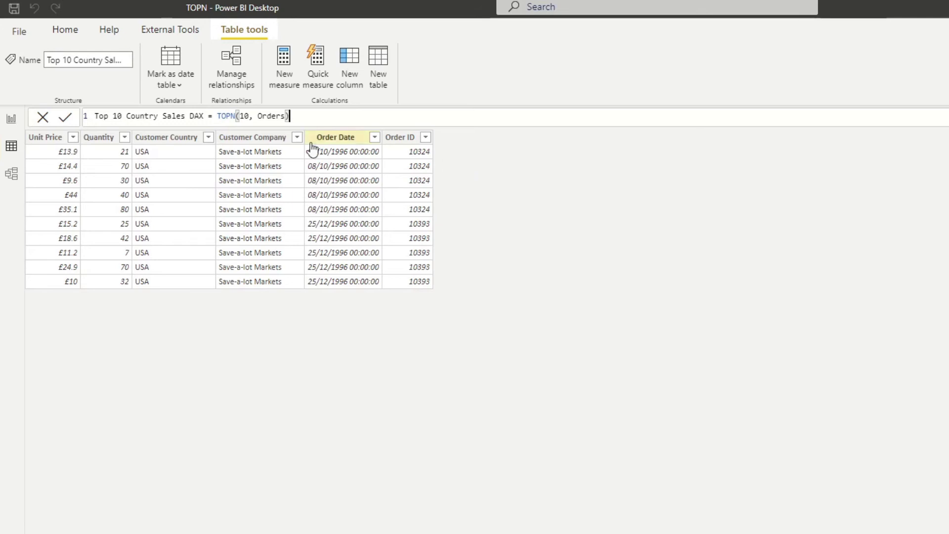
Step: Replace TOPN with a multi-line SUMMARIZE(Orders, Orders[Customer Country] ...) in the formula bar
left_click_drag(290, 116, 217, 115)
type("SUMM")
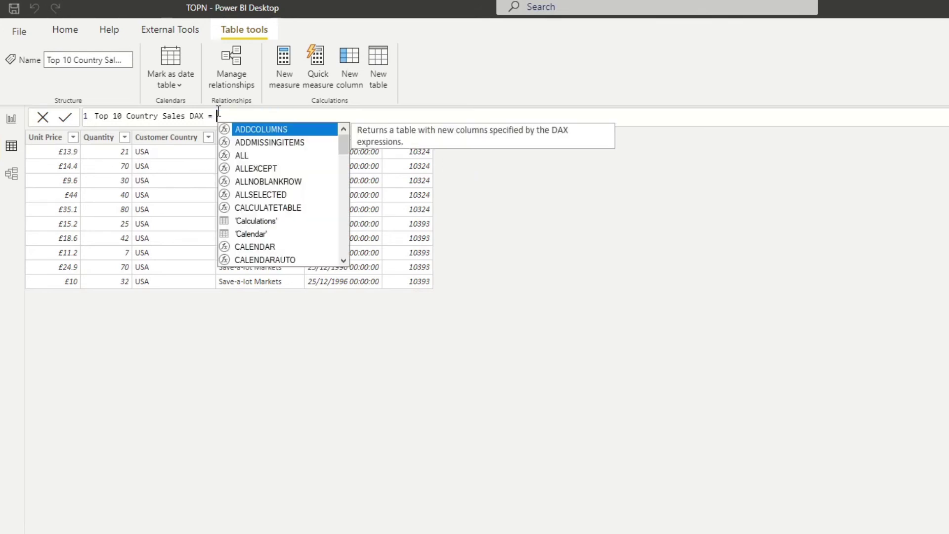
type("ARIZE(")
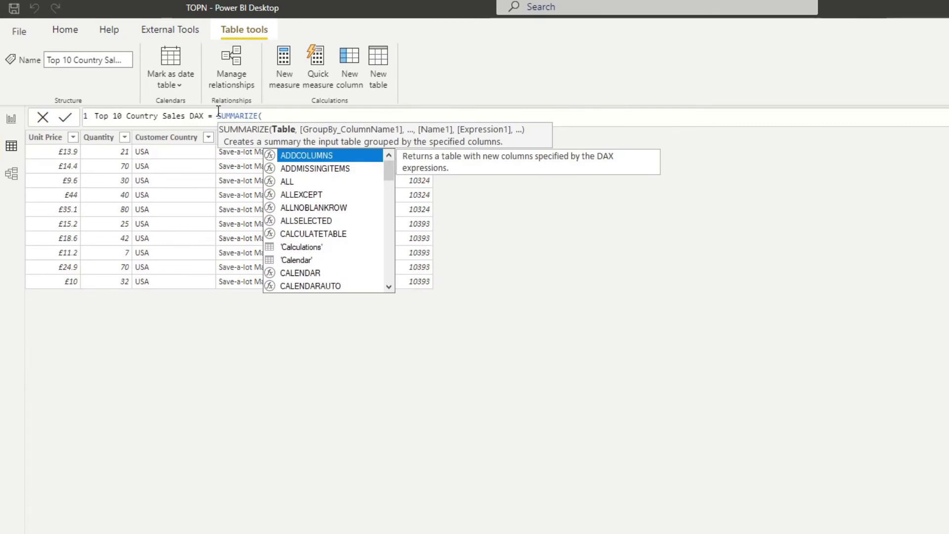
type("Orders")
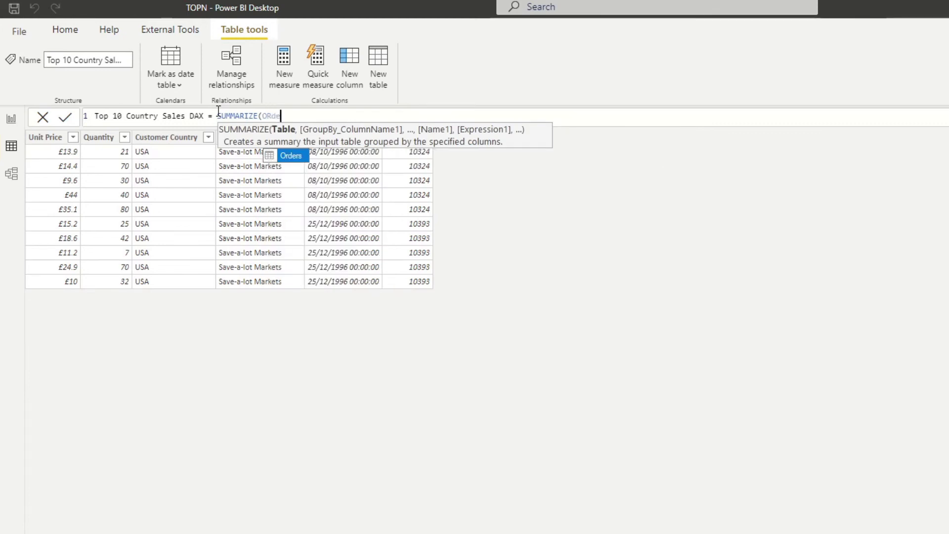
type(",")
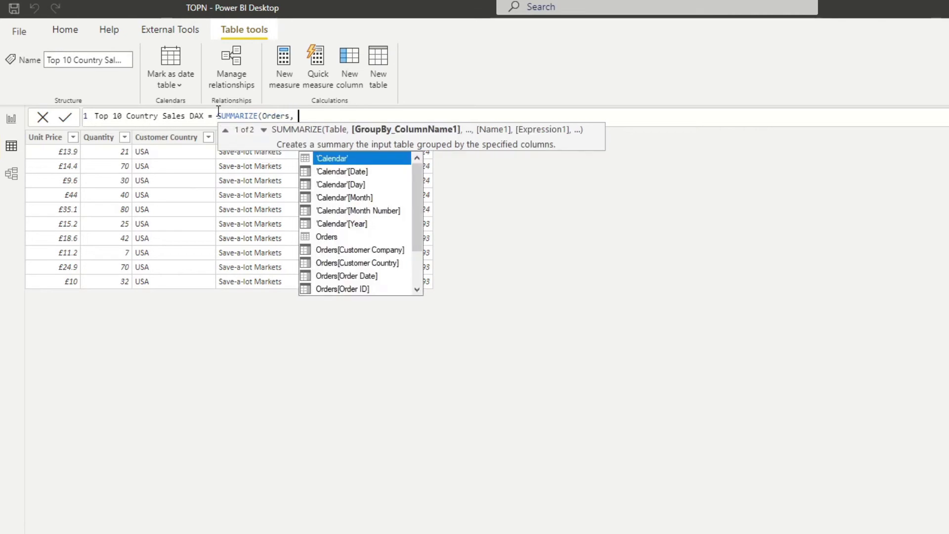
key("Left")
key("Left")
key("Left")
key("Left")
key("Left")
key("Left")
key("Left")
key("Left")
key("Left")
key("Left")
key("Left")
key("Left")
key("Left")
key("Left")
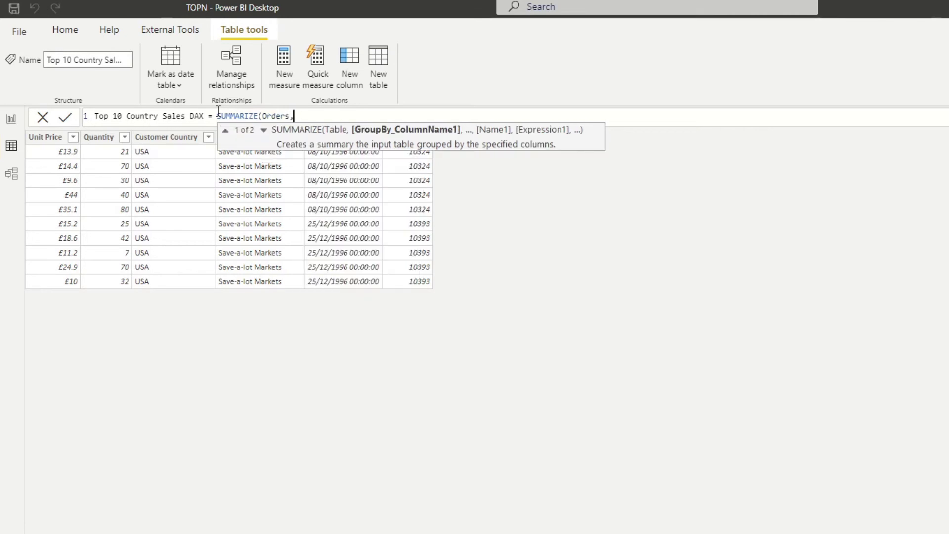
key("Left")
key("Left")
key("Left")
key("Left")
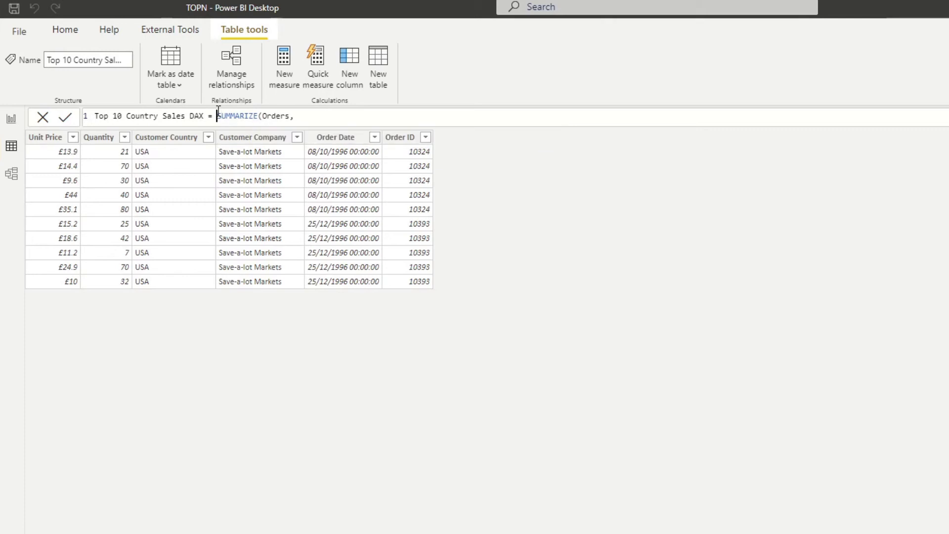
key("shift+Return")
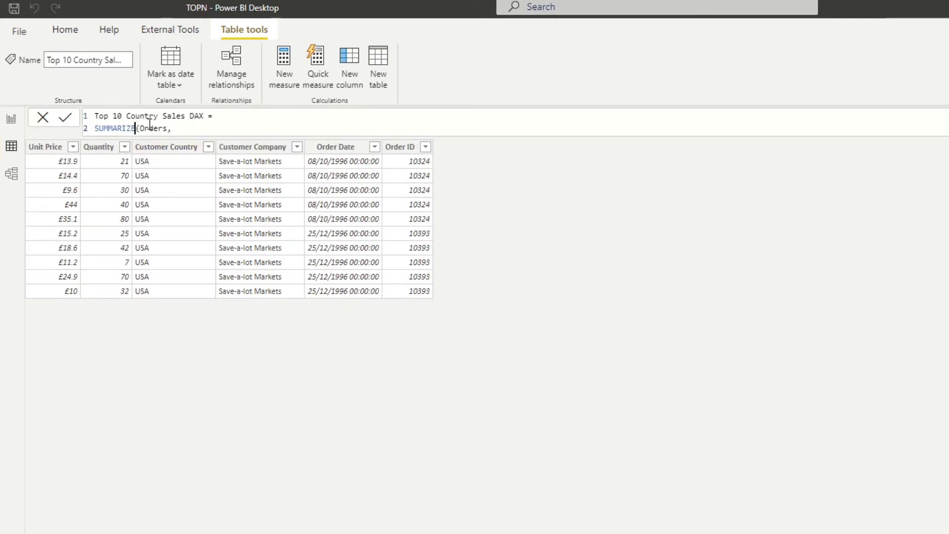
key("Right")
key("Right")
key("Right")
key("Right")
key("Right")
key("Right")
key("Right")
key("Right")
key("Right")
key("Right")
key("shift+Return")
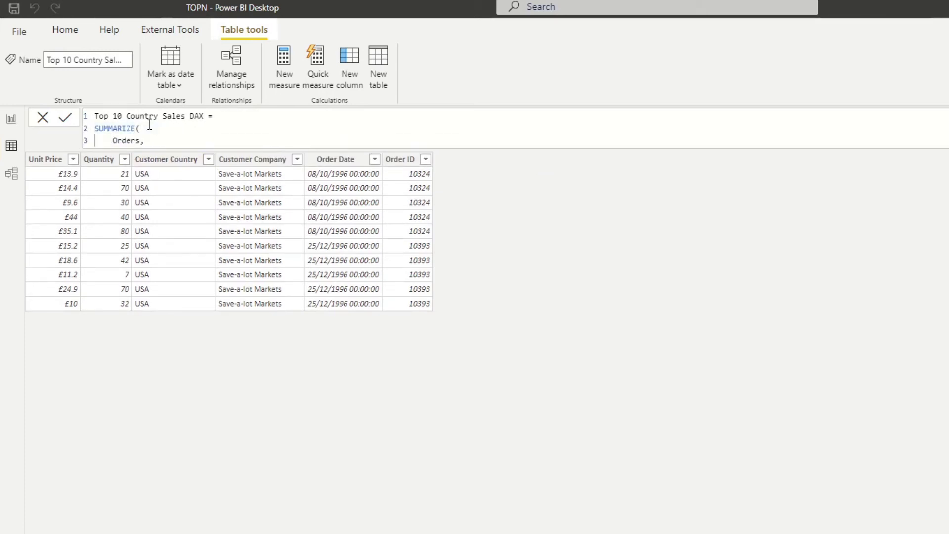
key("shift+Return")
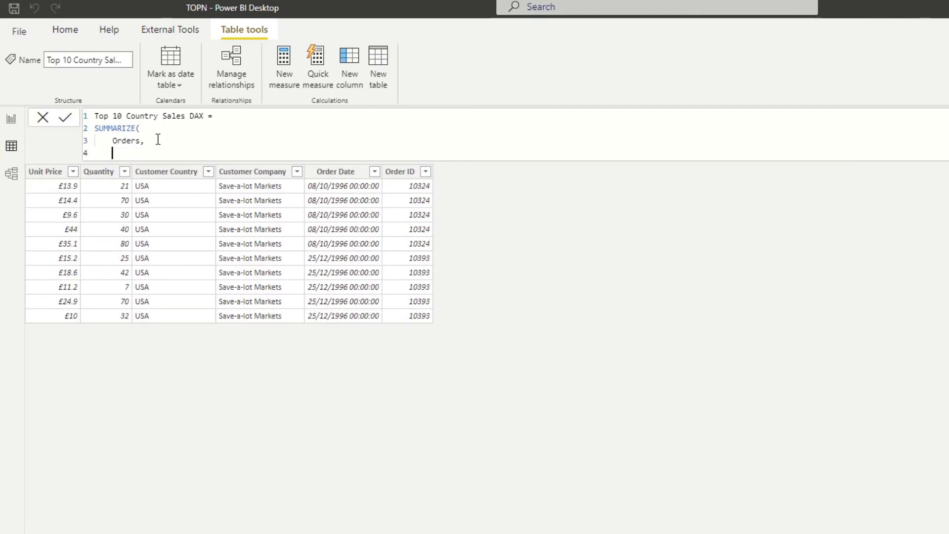
type(")")
left_click(158, 140)
key("shift+Return")
key("BackSpace")
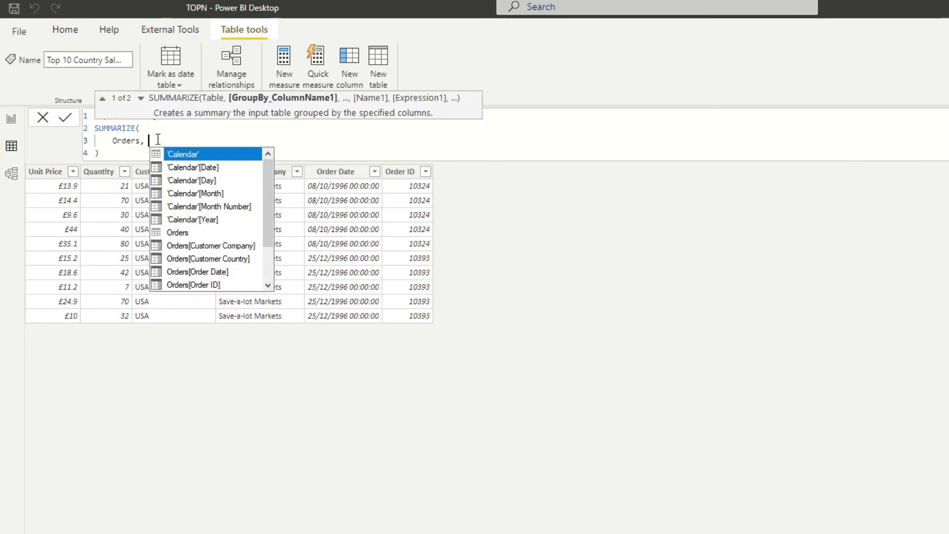
key("shift+Return")
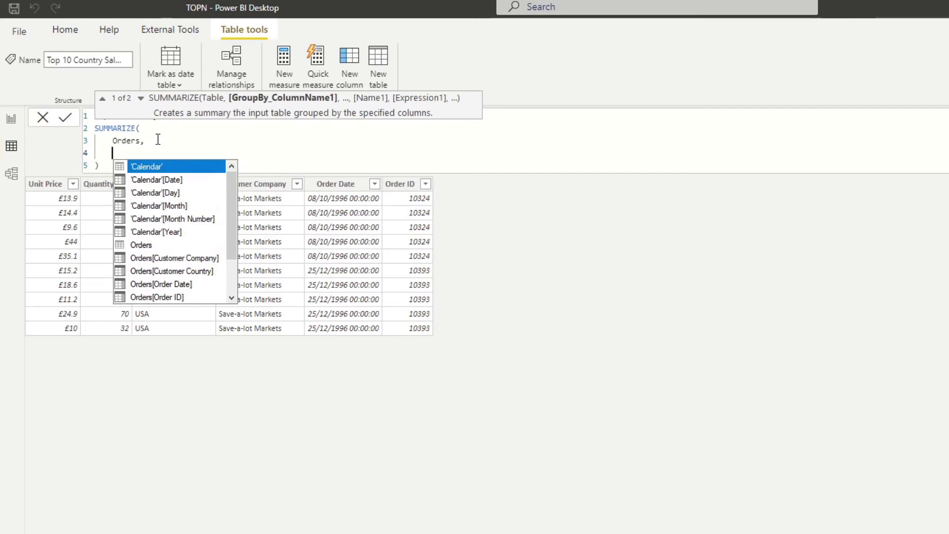
type("Count")
key("Tab")
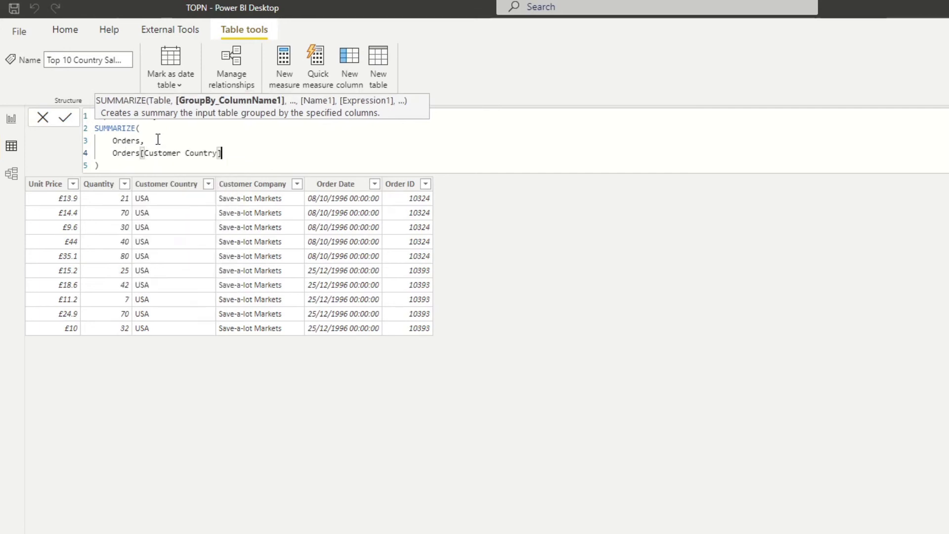
Step: Add a "Total Sales" column as SUM(Orders[Unit Price]) * SUM(Orders[Quantity]) and commit the formula
key("shift+Return")
type(",")
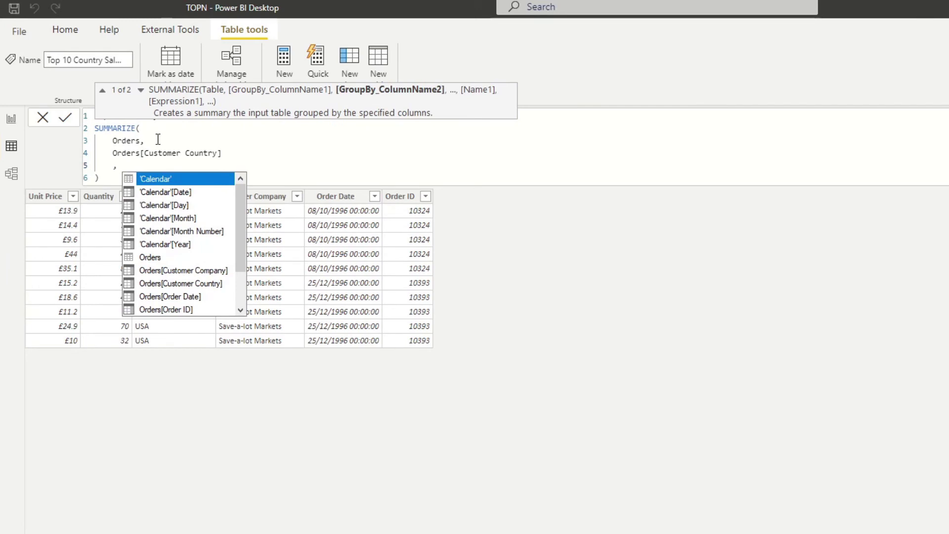
type(" \"")
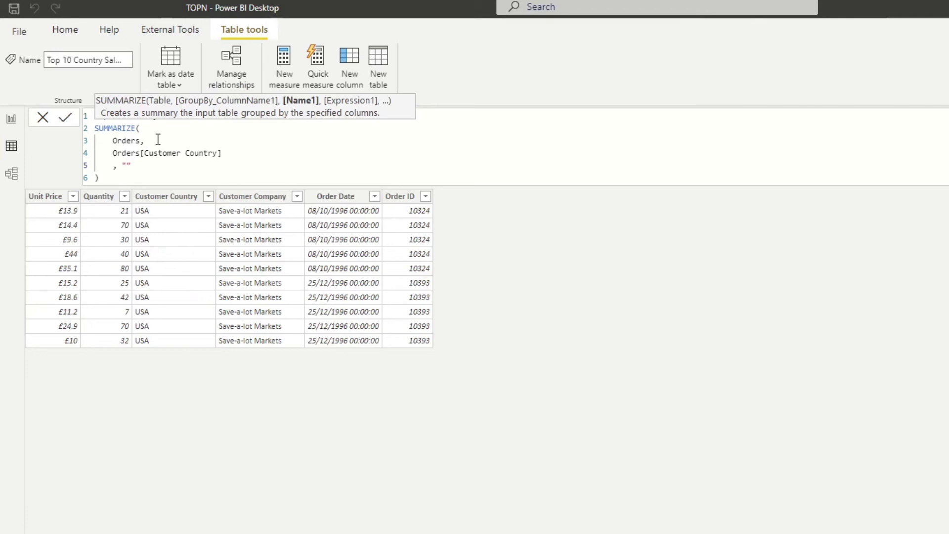
type("Uni")
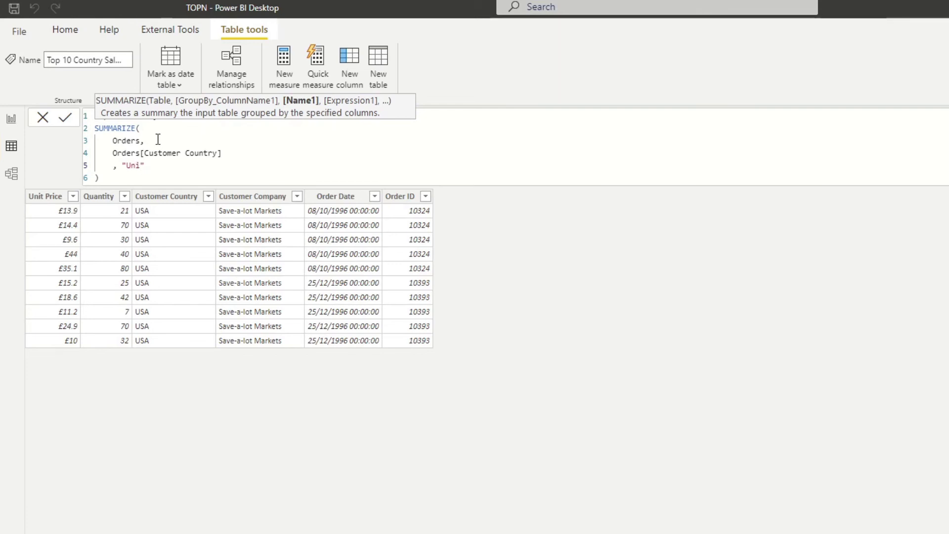
key("BackSpace")
key("BackSpace")
key("BackSpace")
type("Total")
type(" Sales")
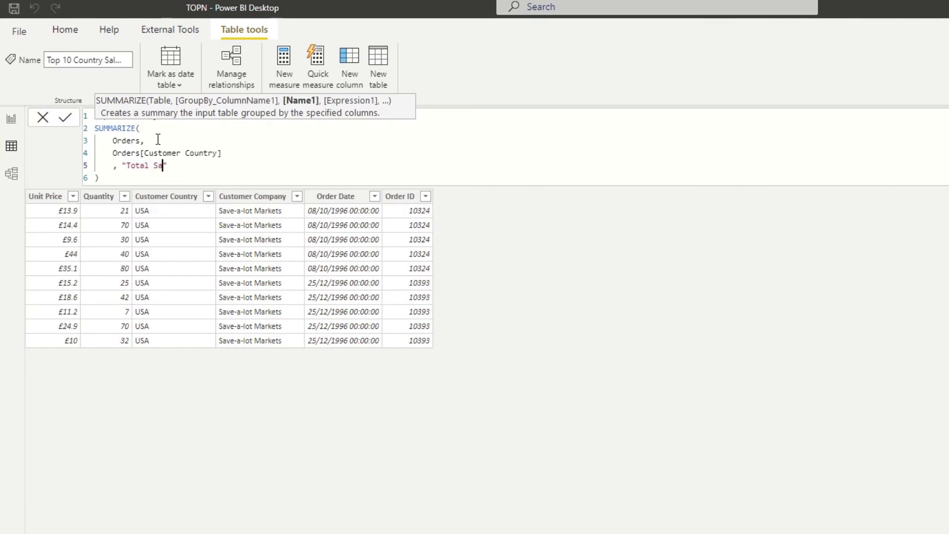
key("End")
key("shift+Return")
type(", \"")
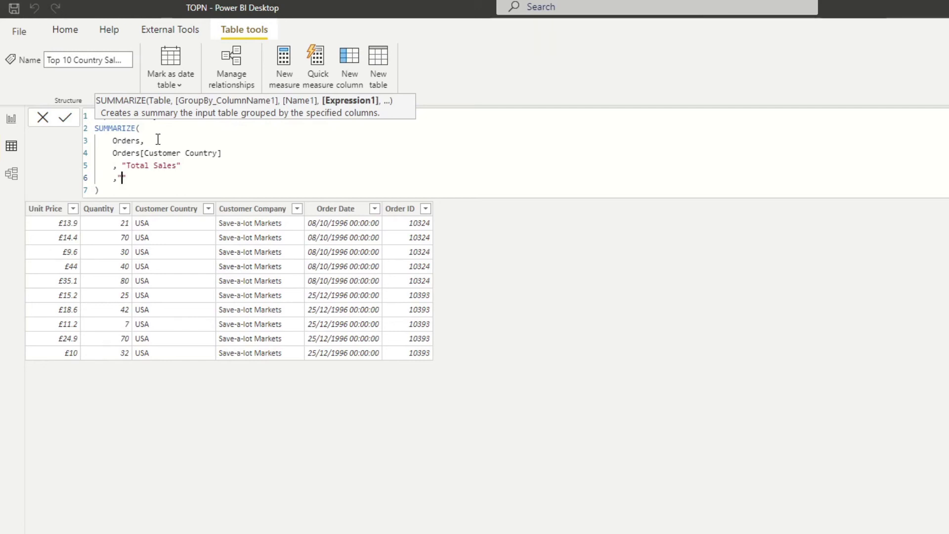
key("BackSpace")
key("BackSpace")
type("SUM(")
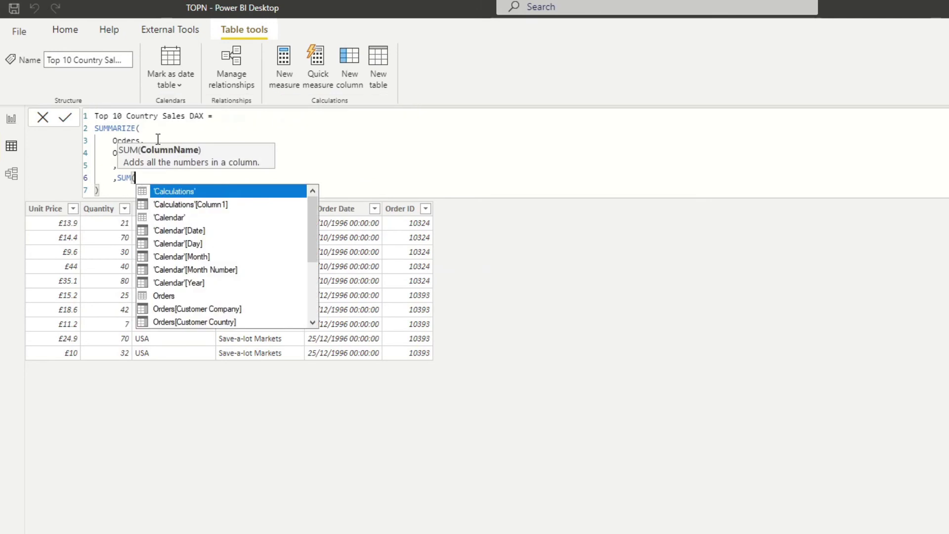
type("Orders[Unit Price]")
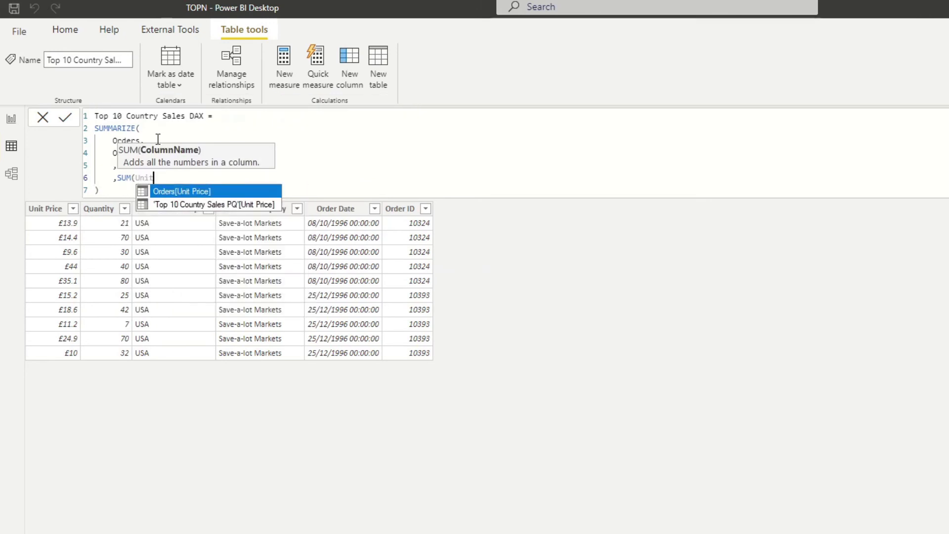
type(") * ")
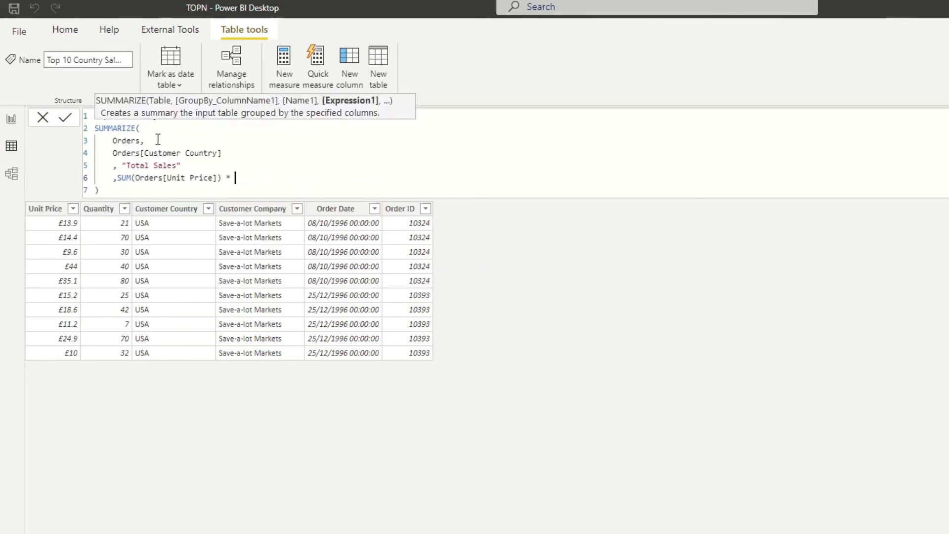
type("SUM(")
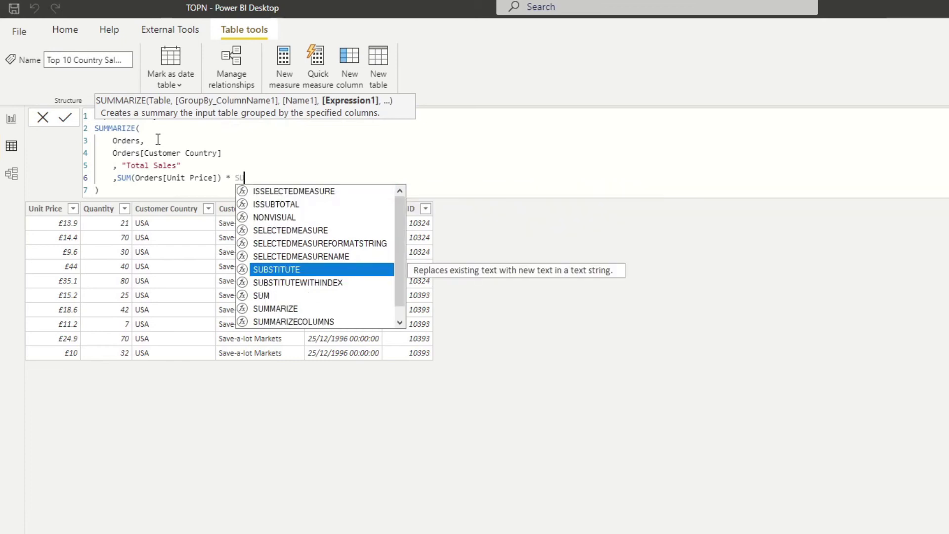
type("Orders[Quantity]")
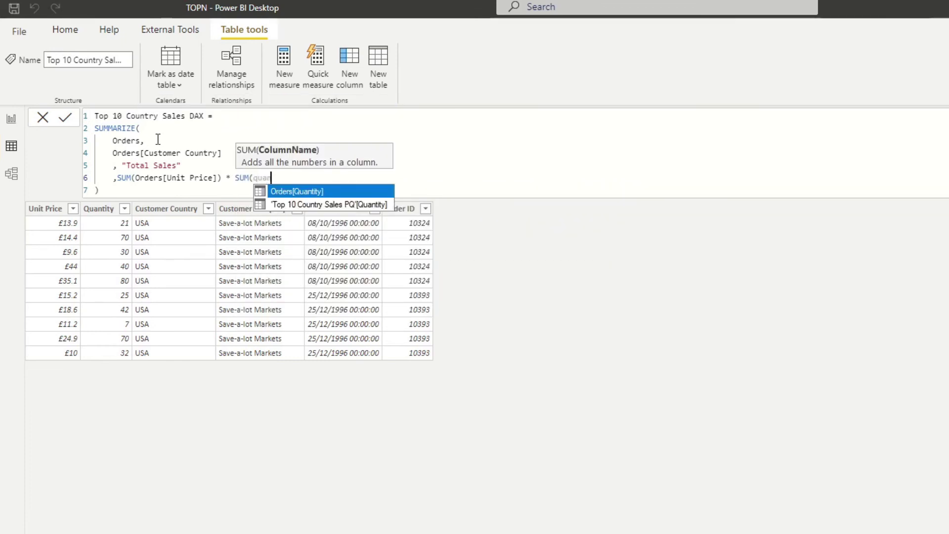
type(")")
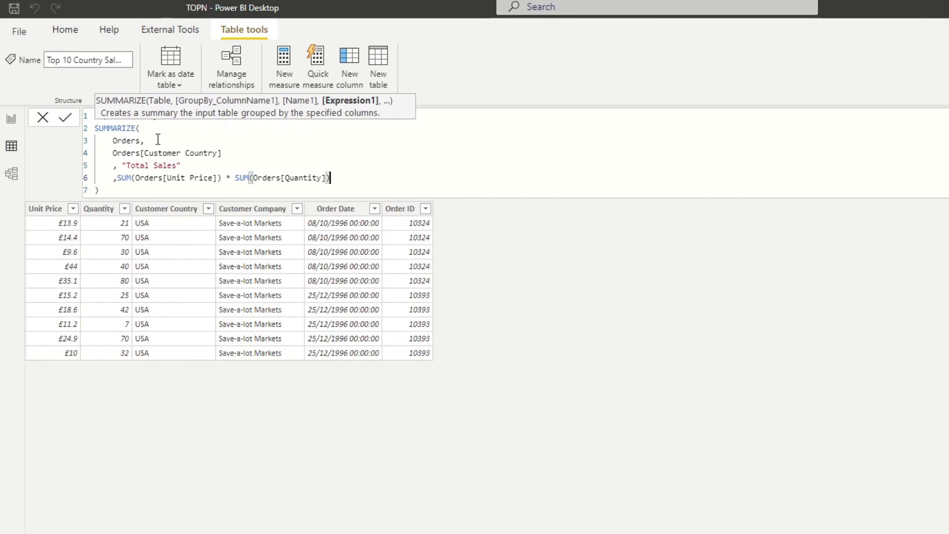
key("Return")
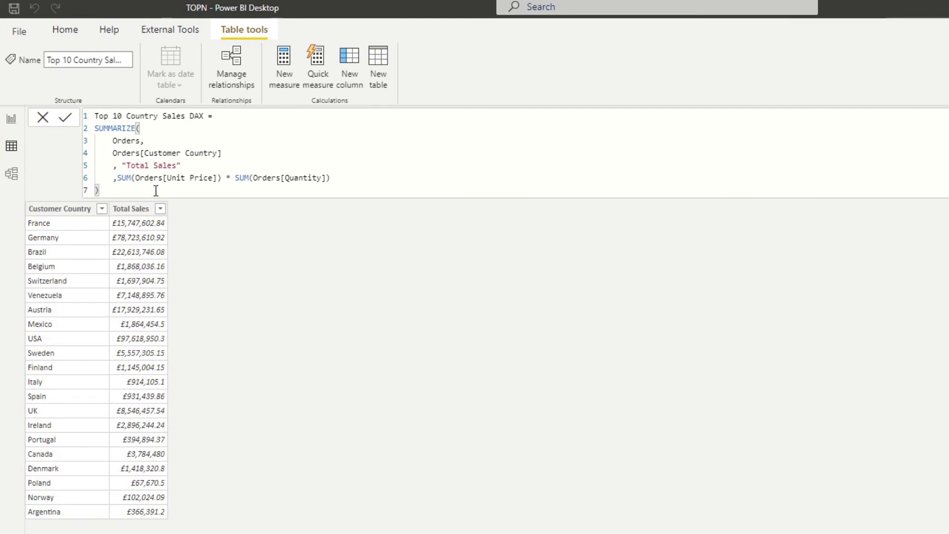
Step: Cut the SUMMARIZE expression from the DAX formula and insert a TOPN function in its place
left_click_drag(145, 190, 94, 136)
key("ctrl+c")
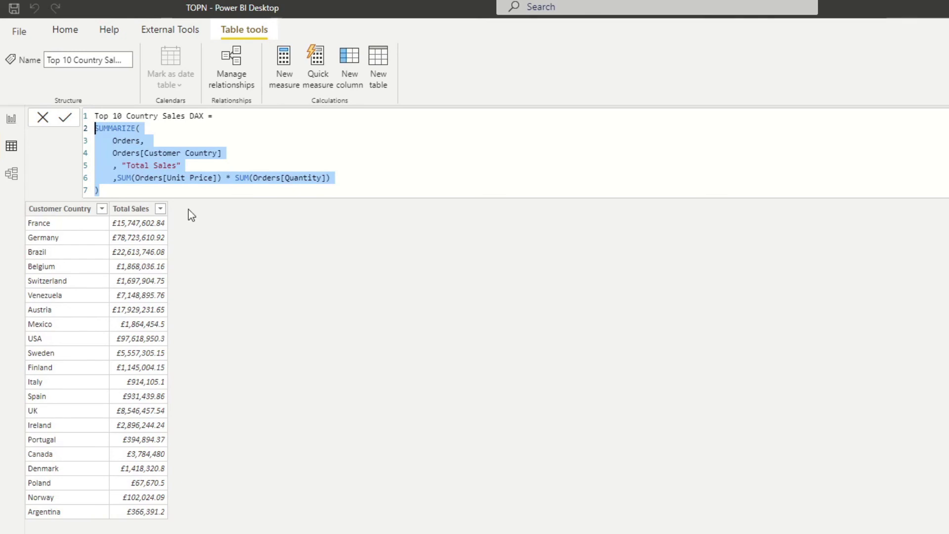
key("BackSpace")
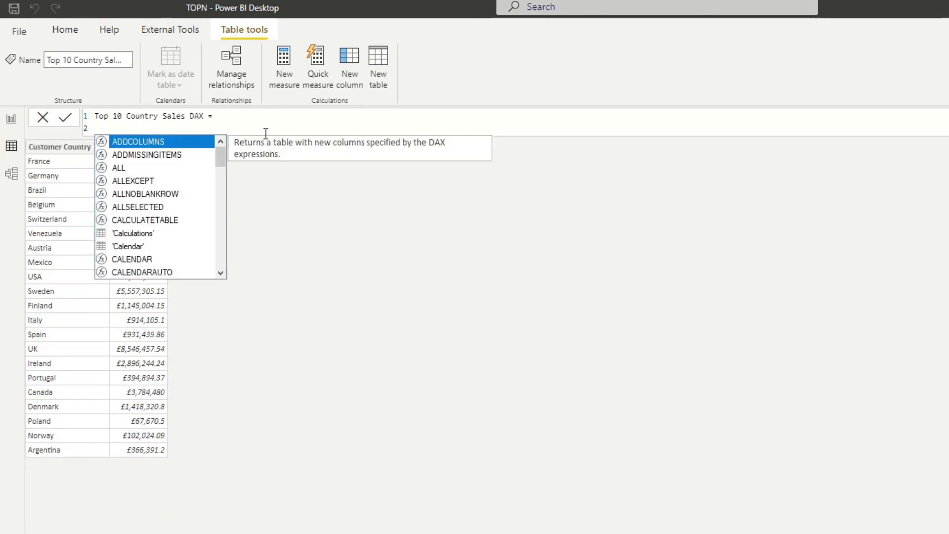
type("TOP")
key("Down")
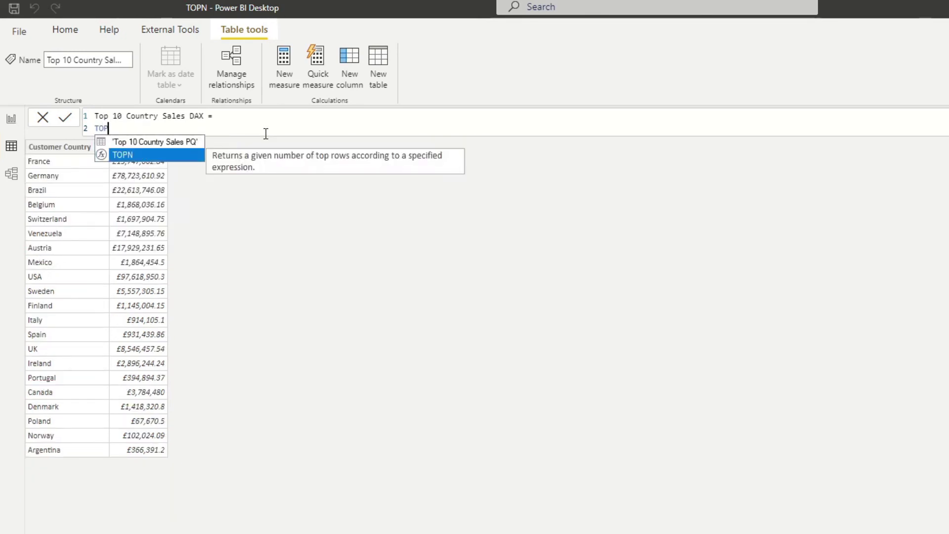
key("Tab")
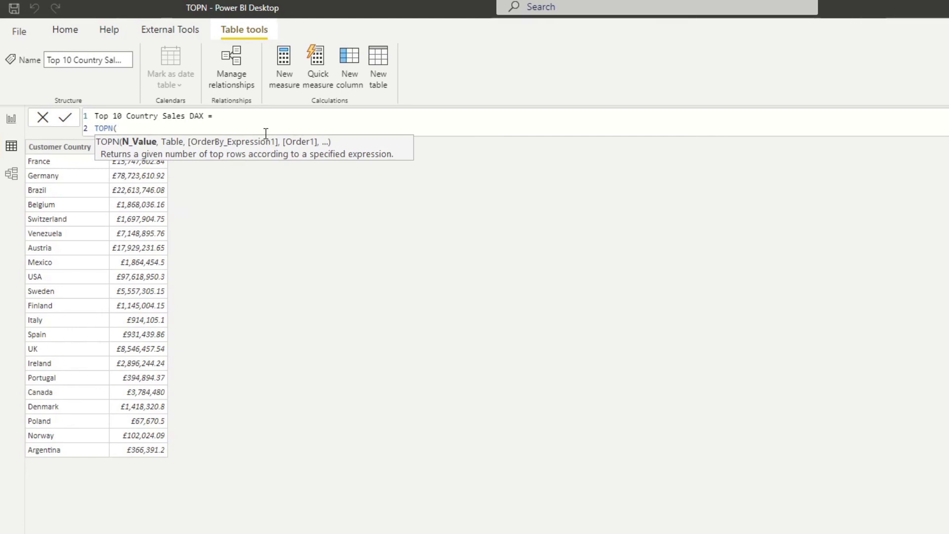
type("10")
key("BackSpace")
Step: Give TOPN a count of 10, paste SUMMARIZE back as its table, and commit the formula
key("shift+Return")
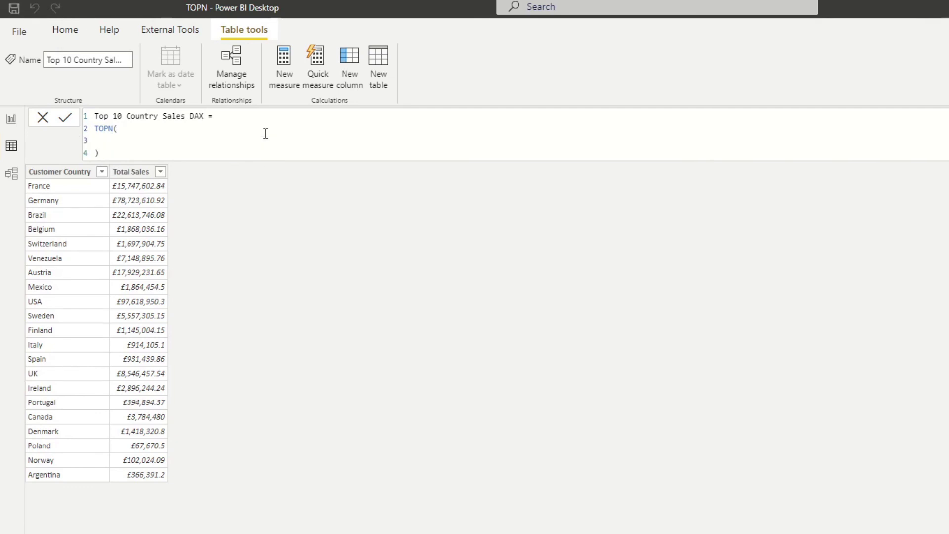
type("10")
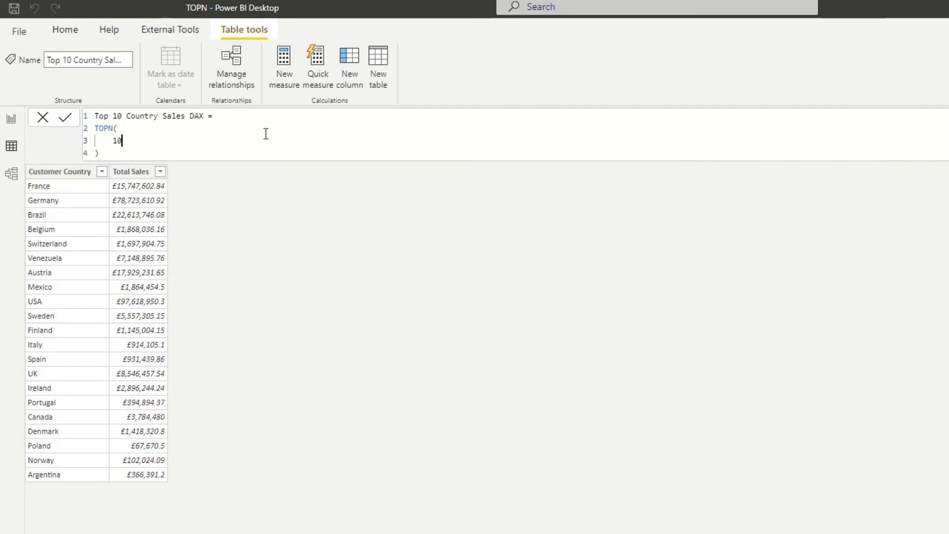
key("shift+Return")
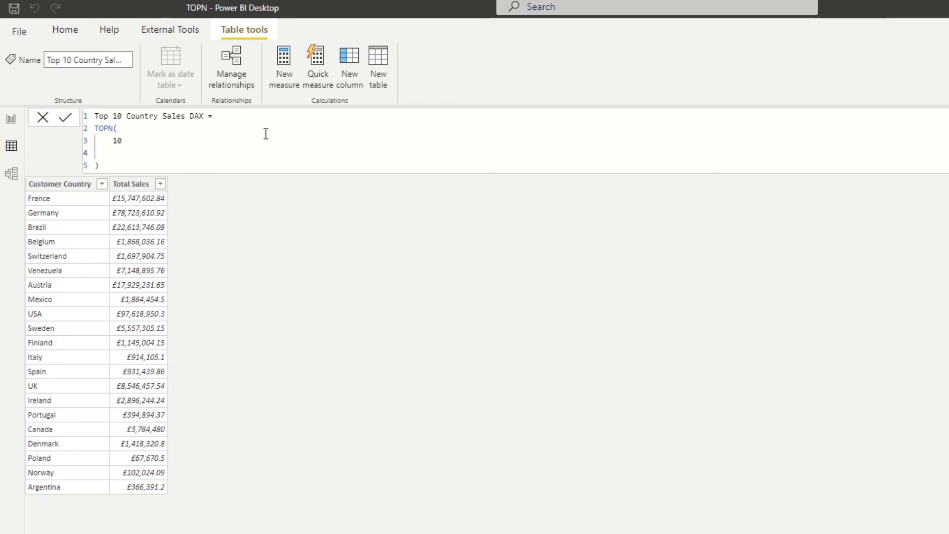
type(",")
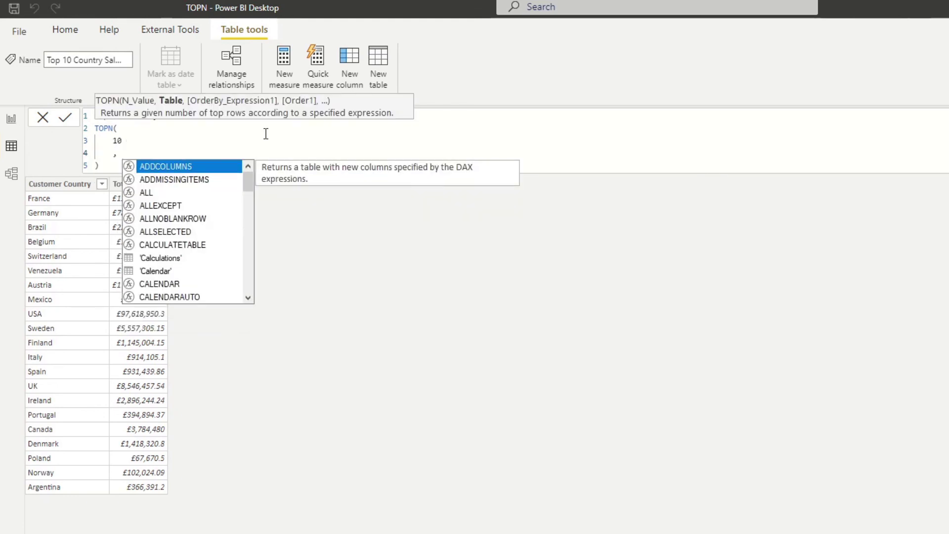
key("BackSpace")
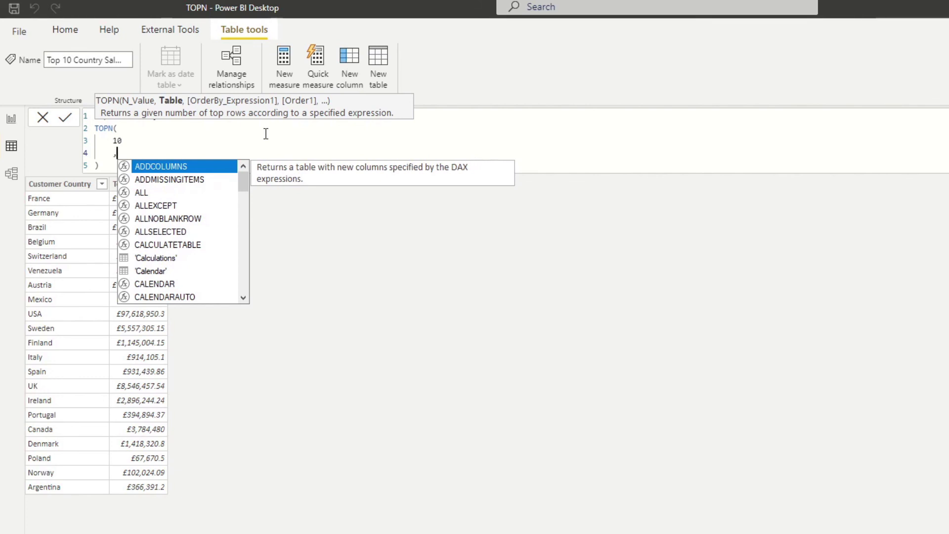
key("ctrl+v")
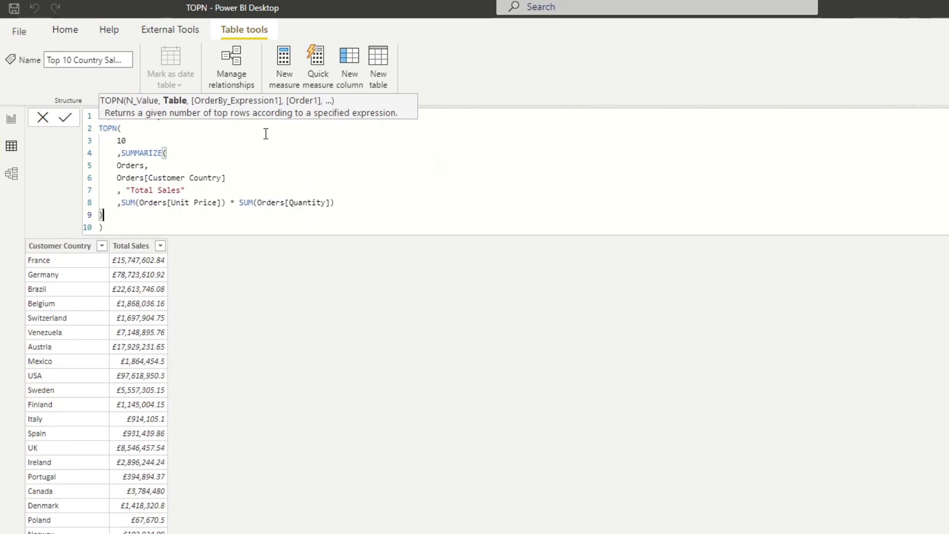
key("Return")
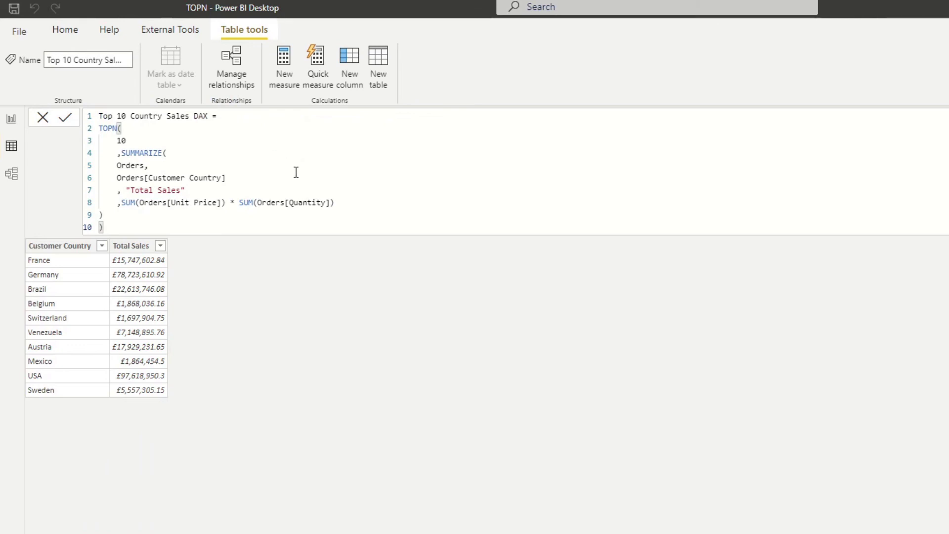
Step: On the report page, add a table visual of Customer Country and Total Sales from the DAX table
left_click(11, 118)
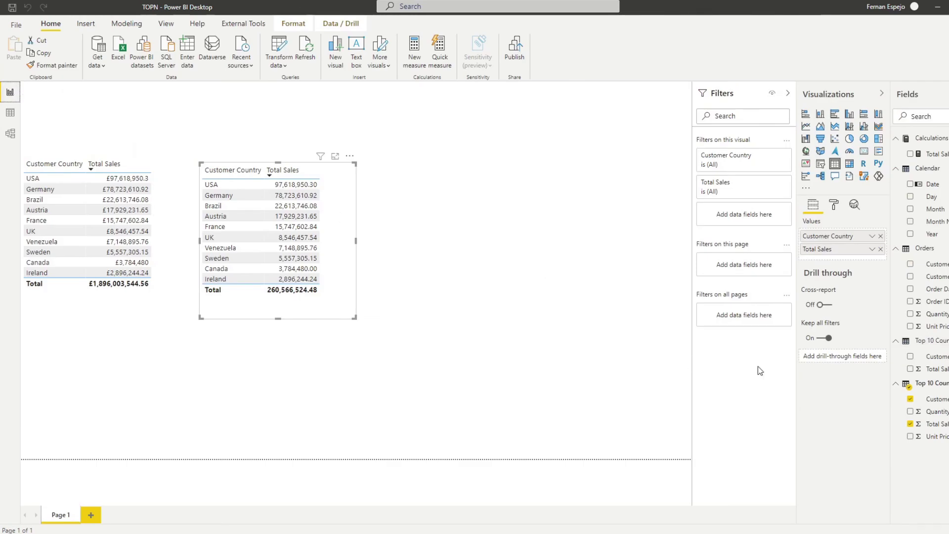
left_click(627, 302)
left_click(910, 356)
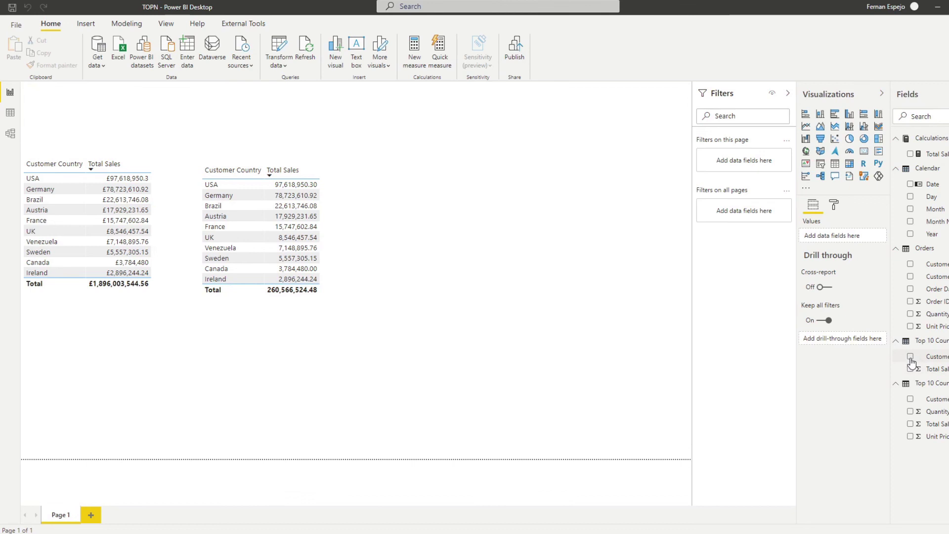
left_click(912, 368)
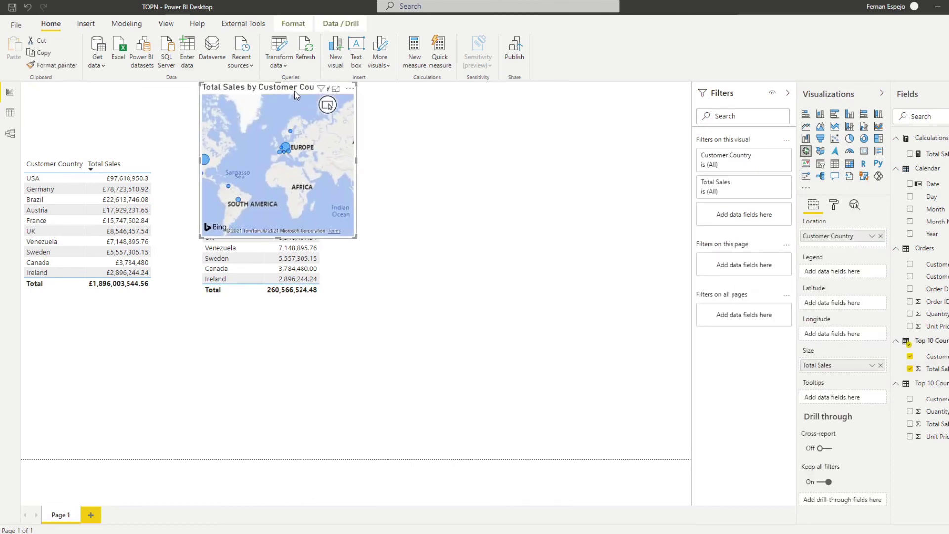
left_click(835, 163)
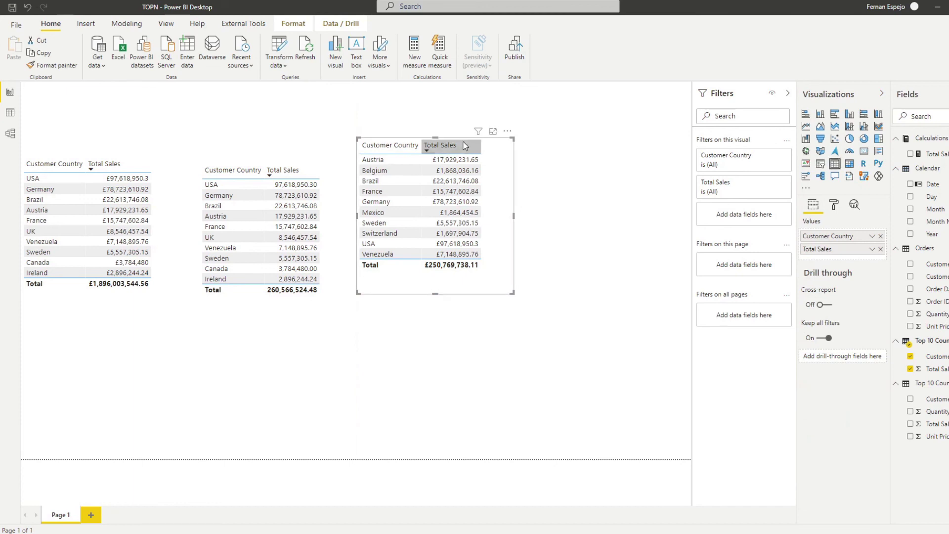
Step: Sort the third table by Total Sales descending and line it up beside the other two
left_click_drag(484, 139, 508, 147)
left_click(495, 154)
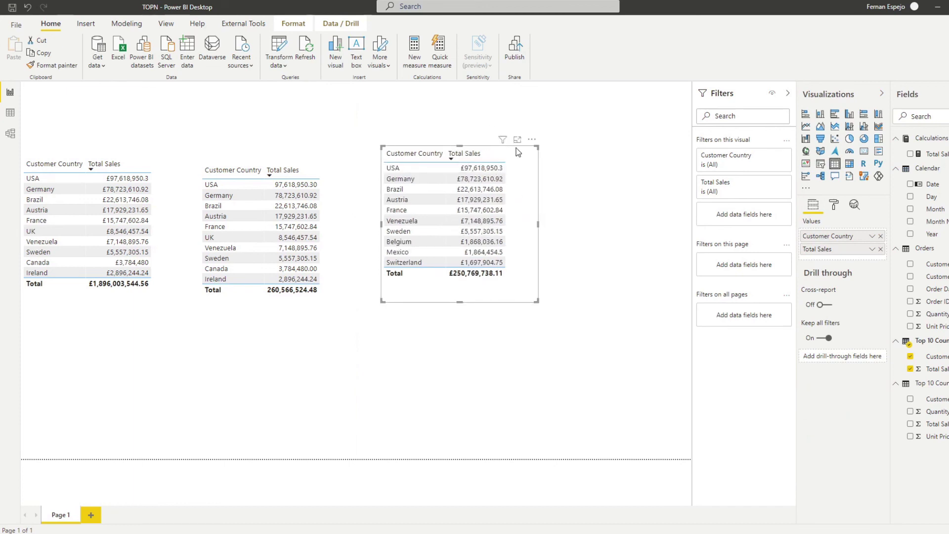
left_click_drag(515, 149, 509, 165)
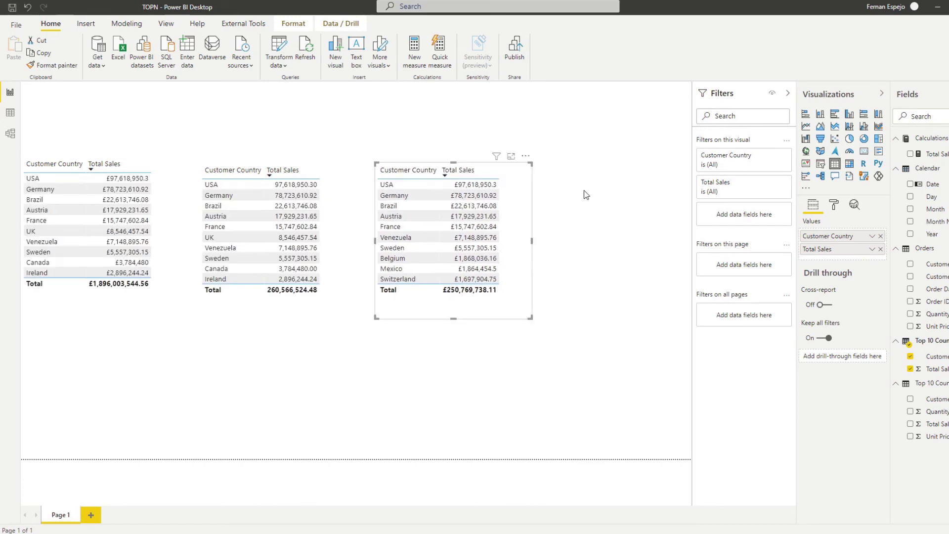